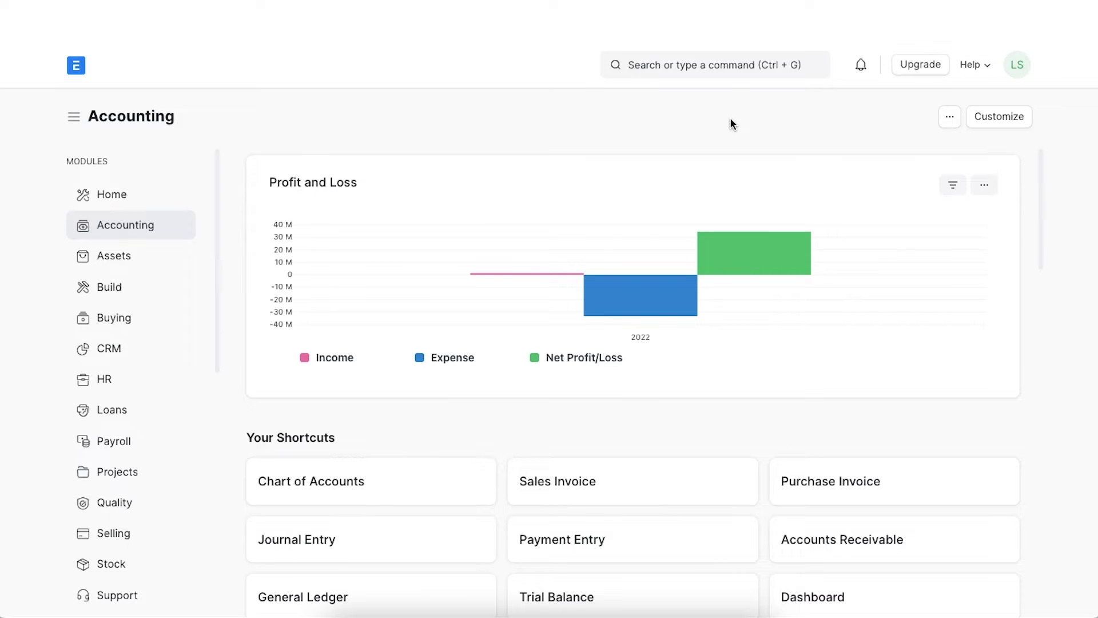
pyautogui.scroll(-7, 668, 309)
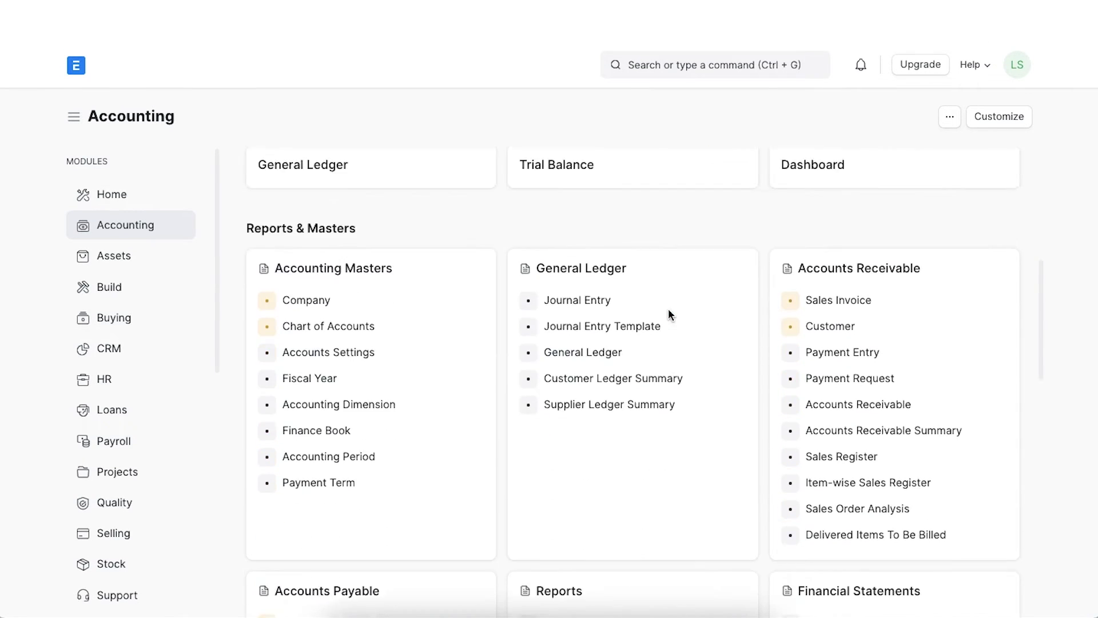
pyautogui.scroll(-13, 668, 312)
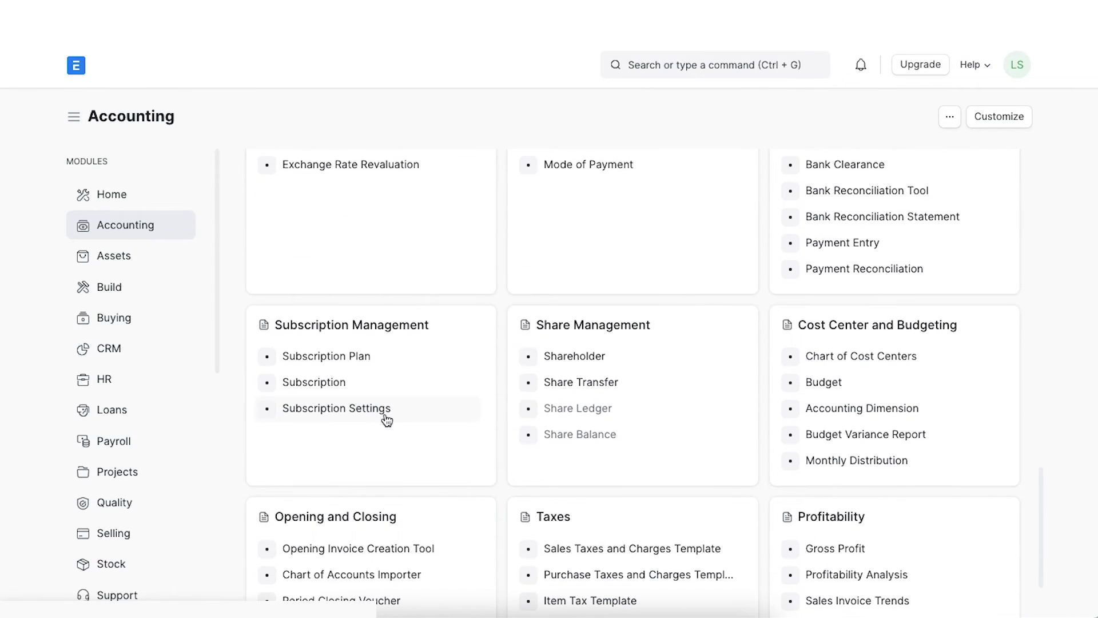
pyautogui.click(364, 412)
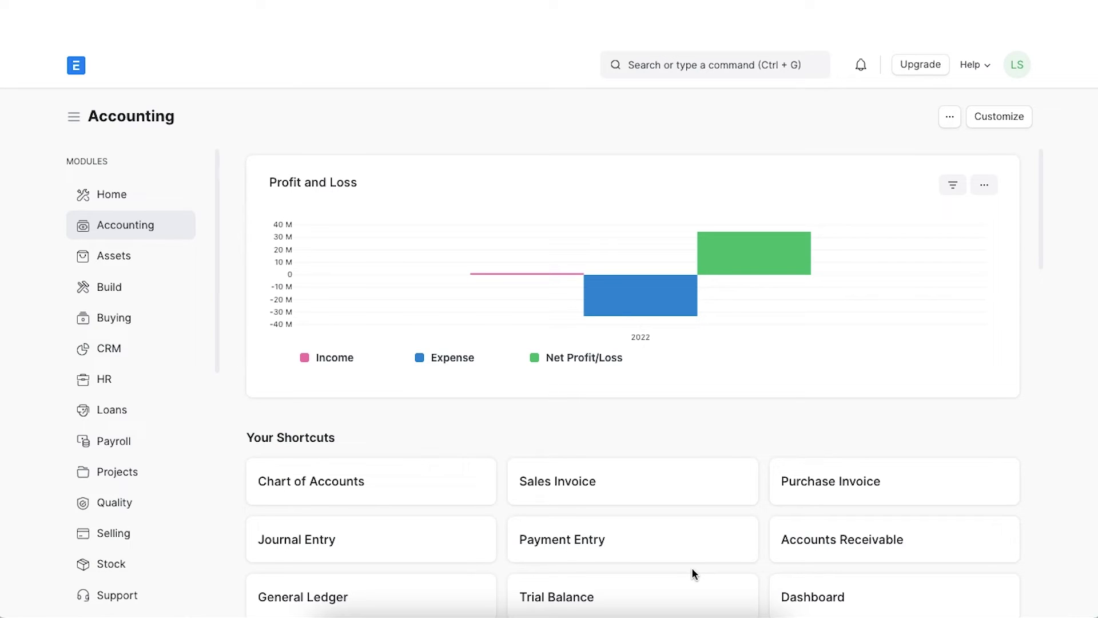
# Search 'sub' and open the Subscription Plan List.
pyautogui.click(702, 71)
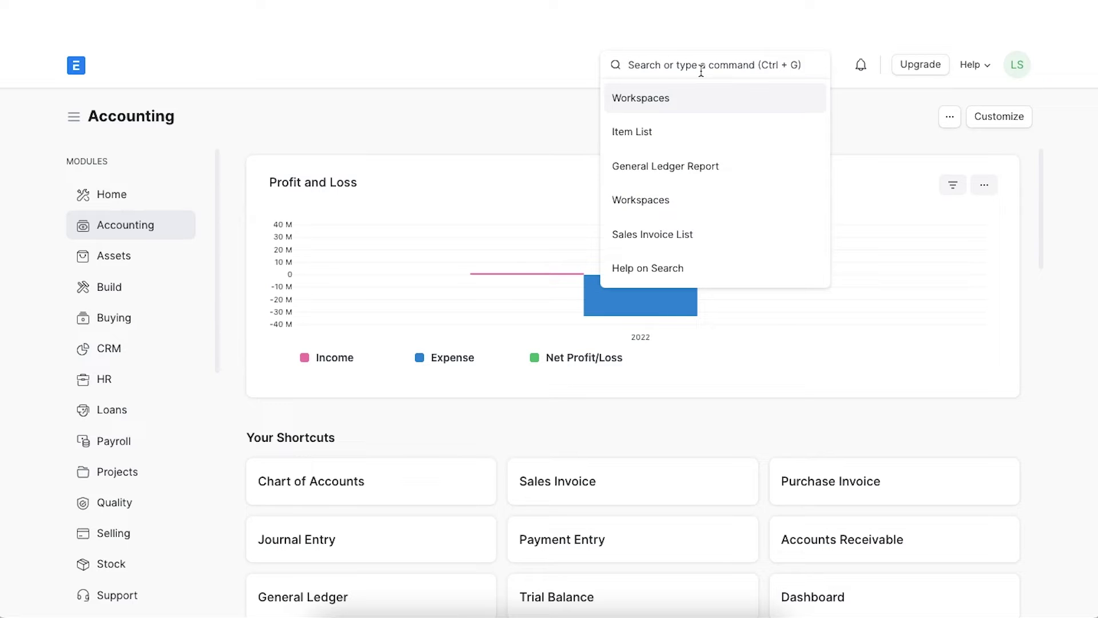
pyautogui.write('sub')
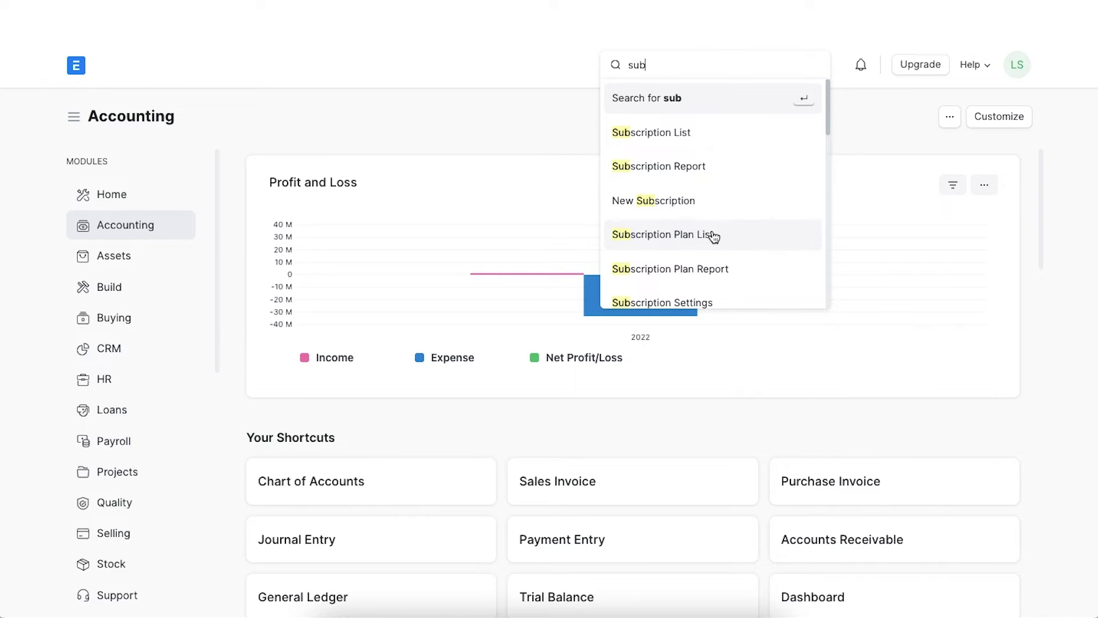
pyautogui.click(714, 235)
# Start a new plan named 'Office Rent Plan' for item UPI00100.
pyautogui.click(962, 118)
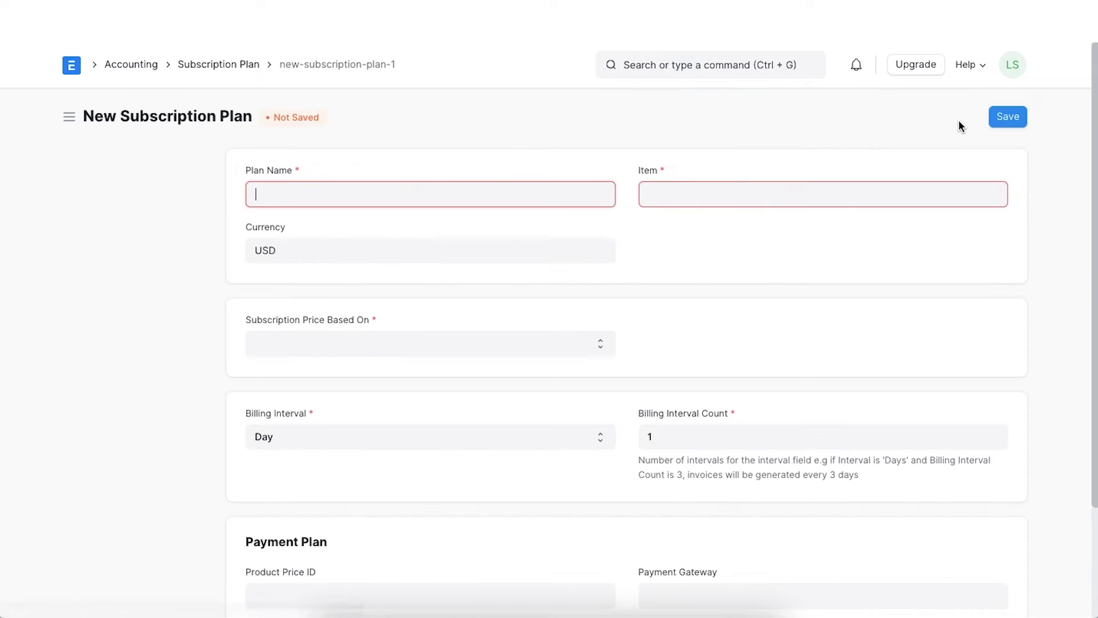
pyautogui.click(496, 197)
pyautogui.write('Office Rent Plan')
pyautogui.click(643, 189)
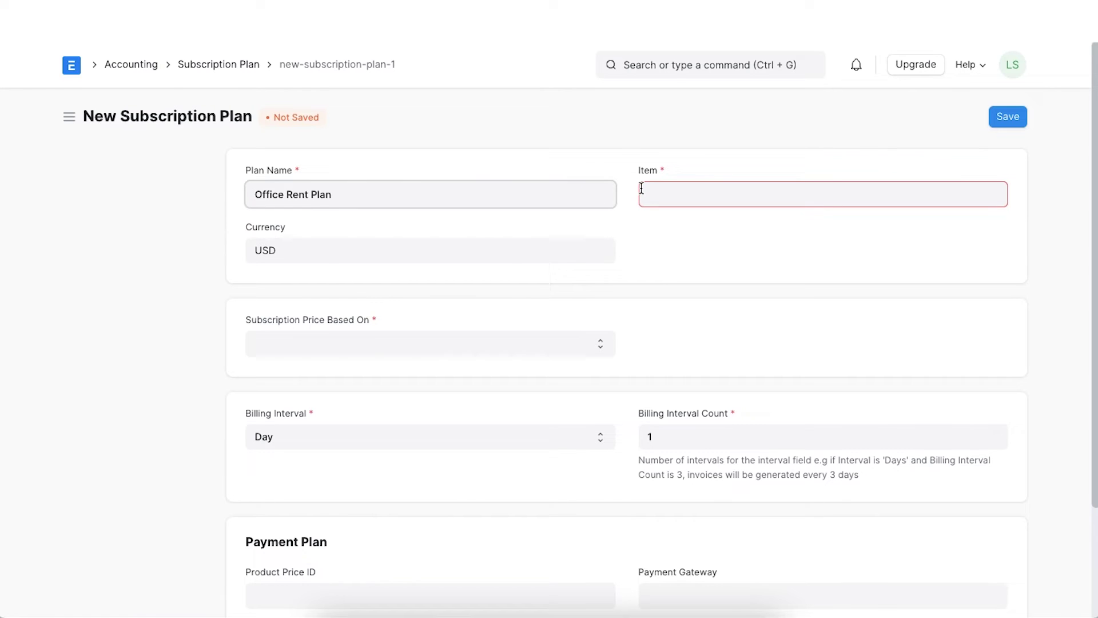
pyautogui.write('re')
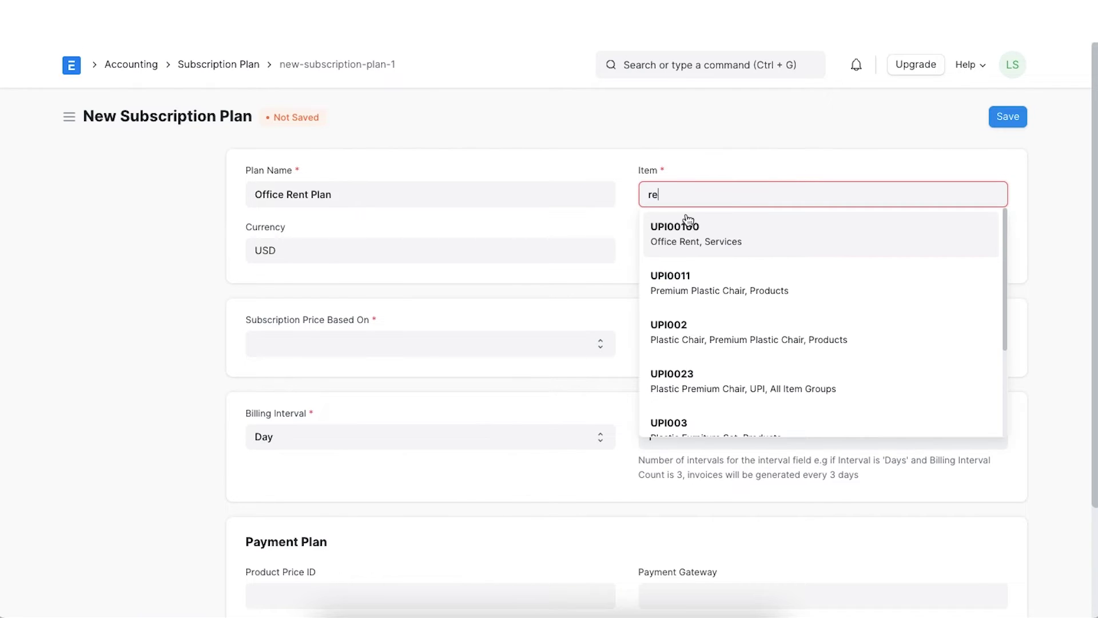
pyautogui.click(697, 234)
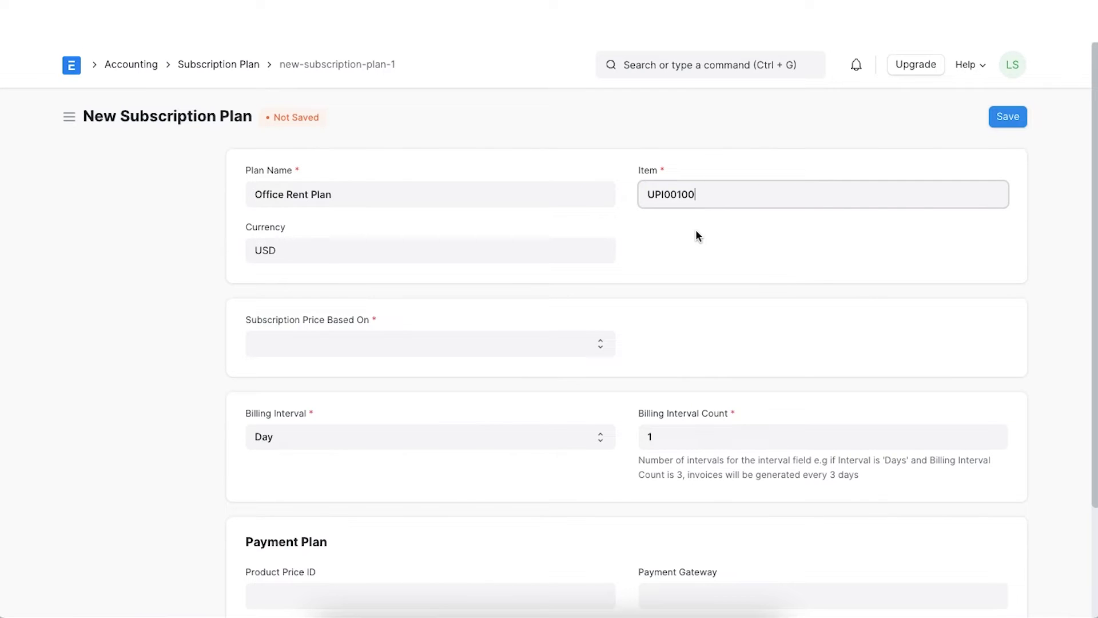
# Set a Fixed Rate cost of 1000, bill monthly, and save the plan.
pyautogui.scroll(-3, 647, 296)
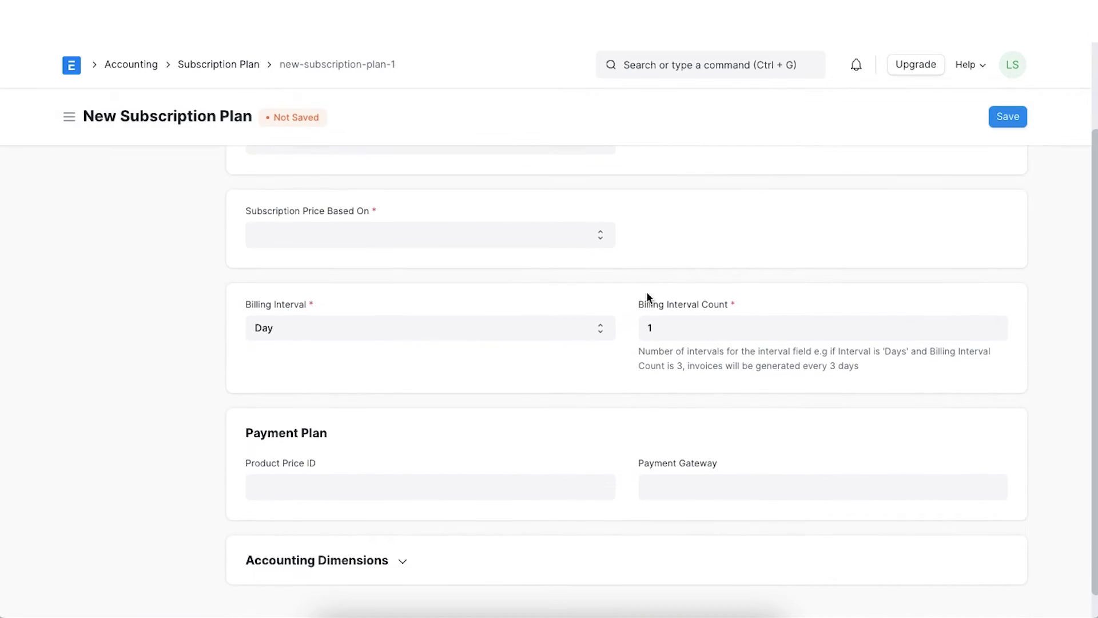
pyautogui.scroll(-1, 647, 290)
pyautogui.click(602, 211)
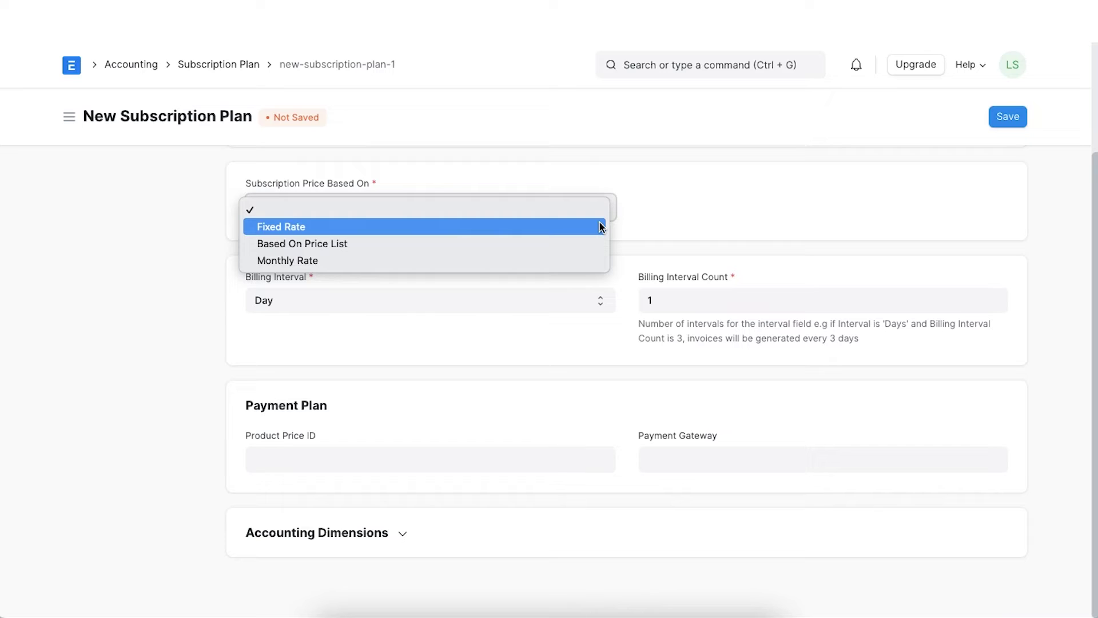
pyautogui.click(602, 226)
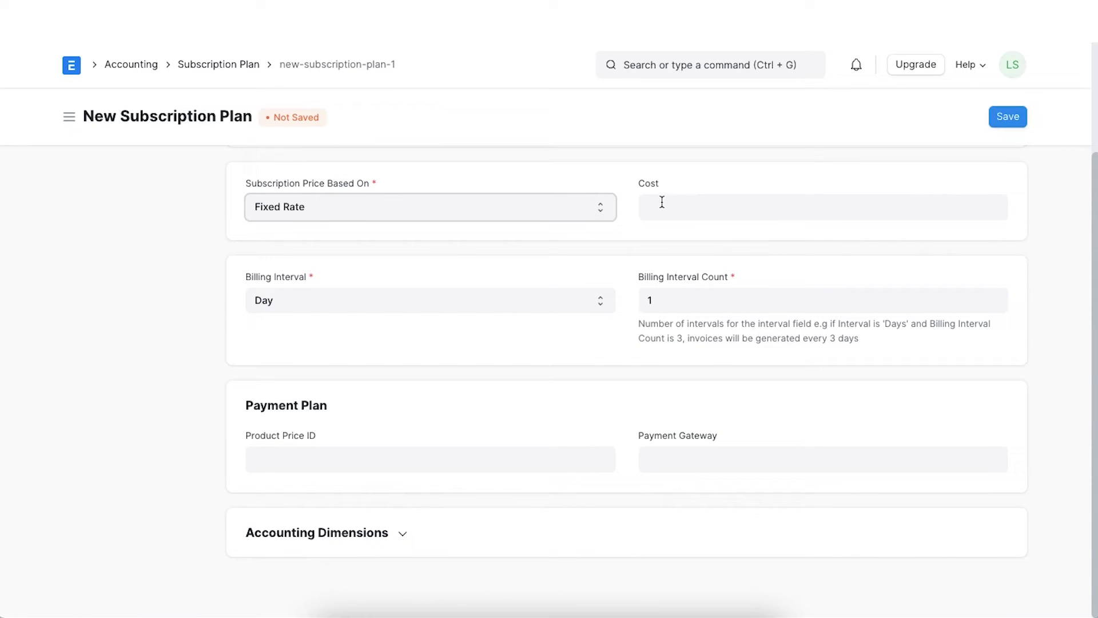
pyautogui.click(662, 202)
pyautogui.write('1000')
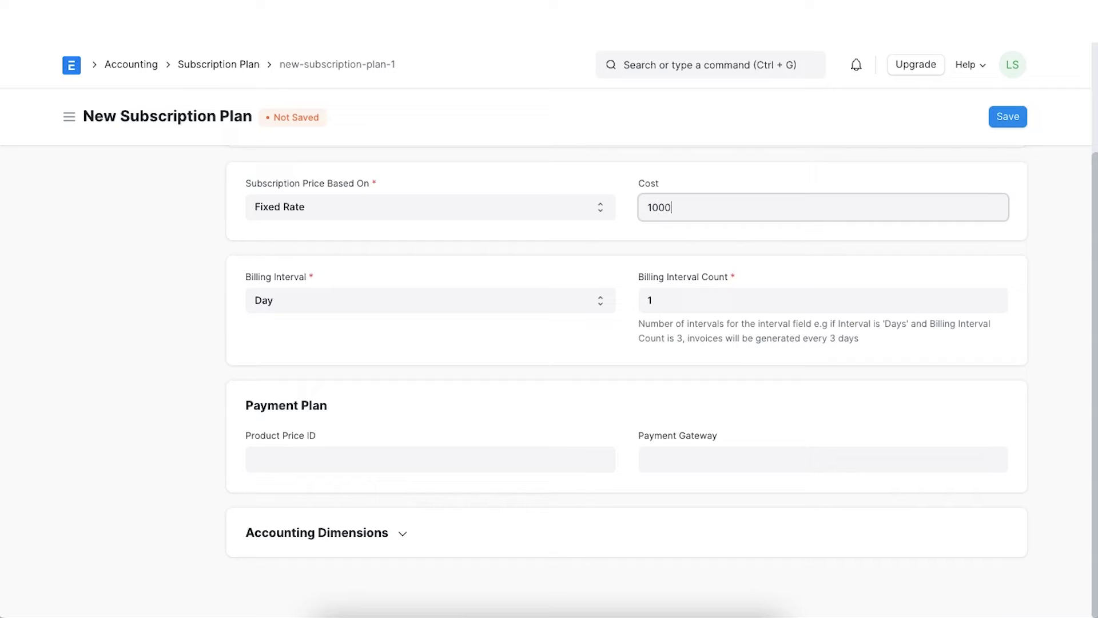
pyautogui.click(594, 327)
pyautogui.click(593, 327)
pyautogui.click(601, 301)
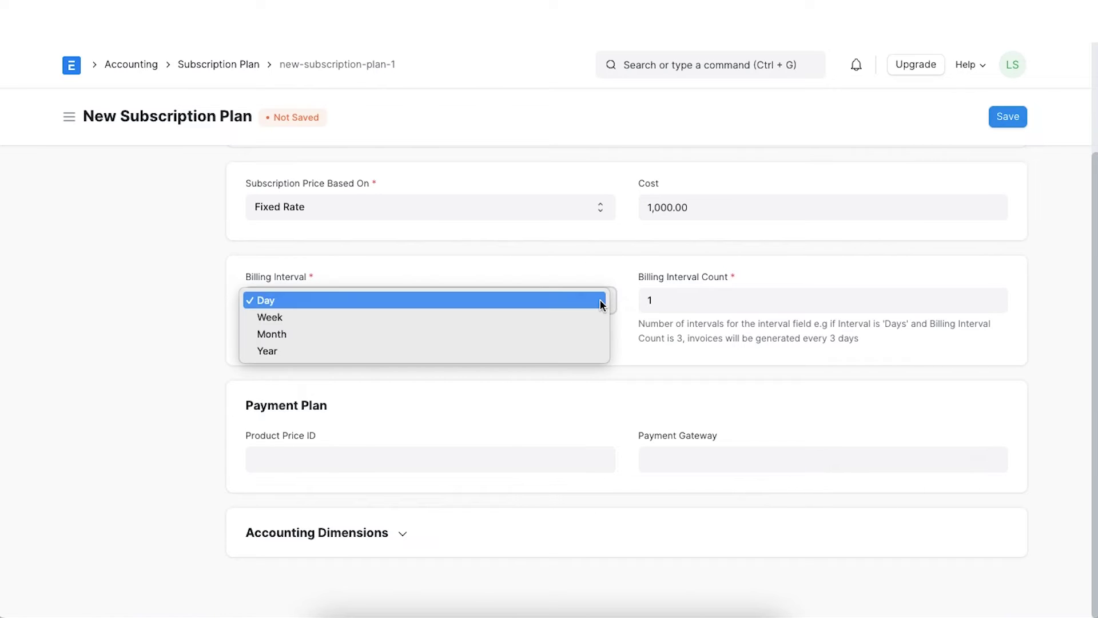
pyautogui.click(597, 334)
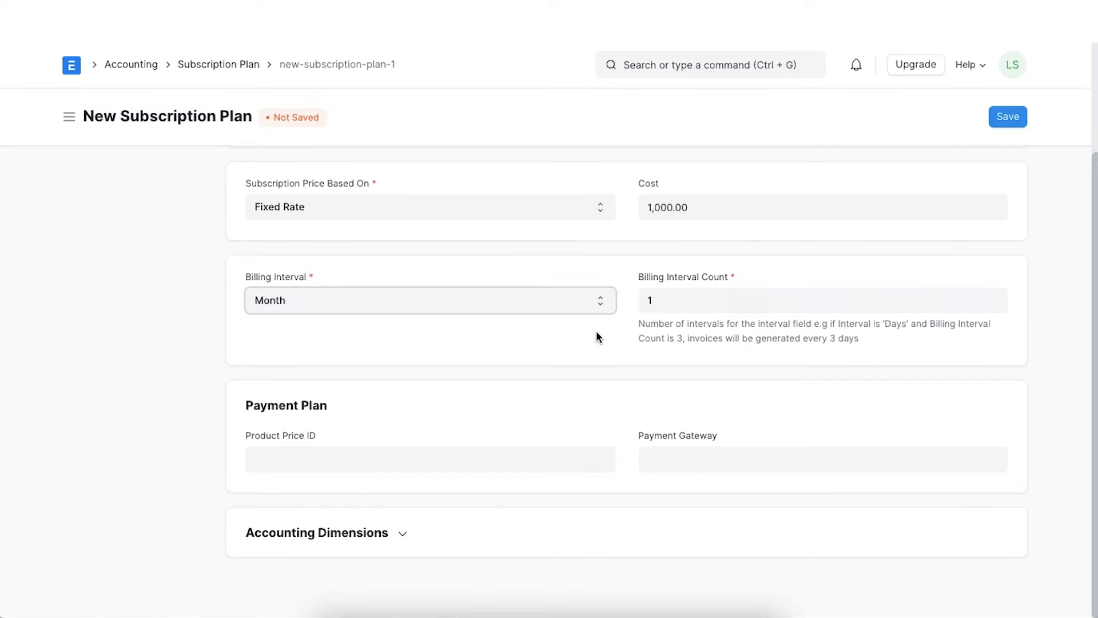
pyautogui.click(1004, 119)
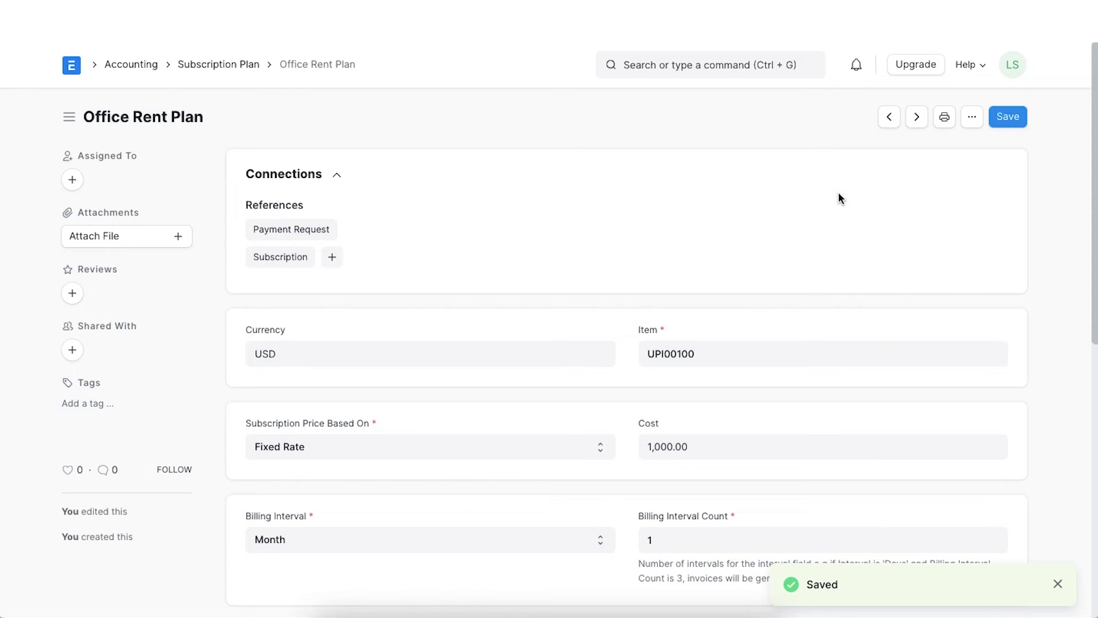
# Scroll through the saved Office Rent Plan to review its details.
pyautogui.scroll(-1, 760, 307)
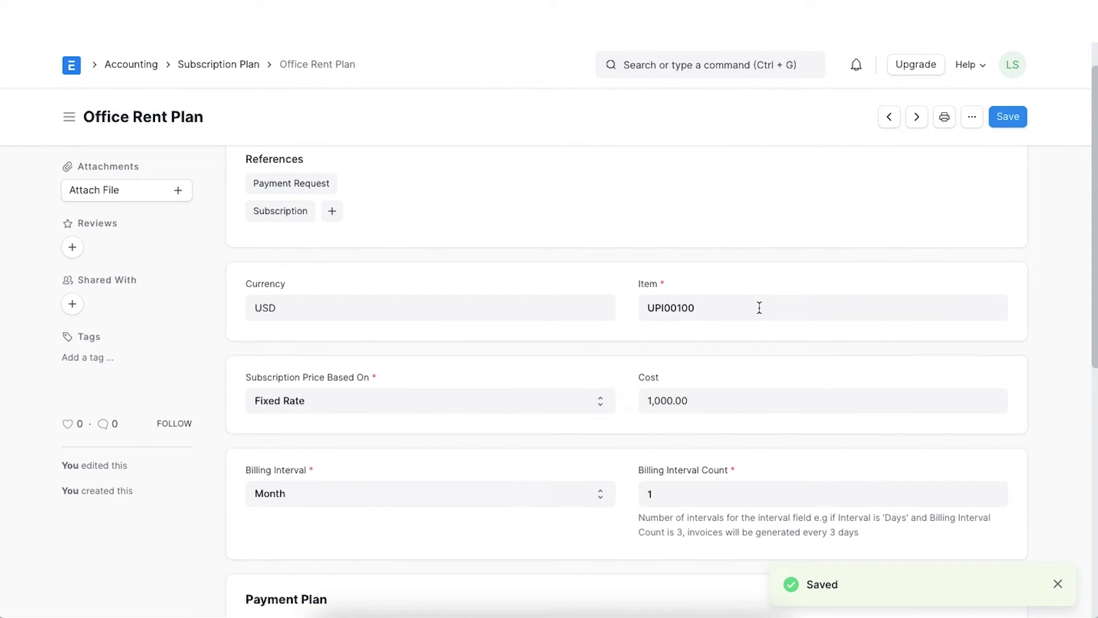
pyautogui.scroll(-5, 759, 308)
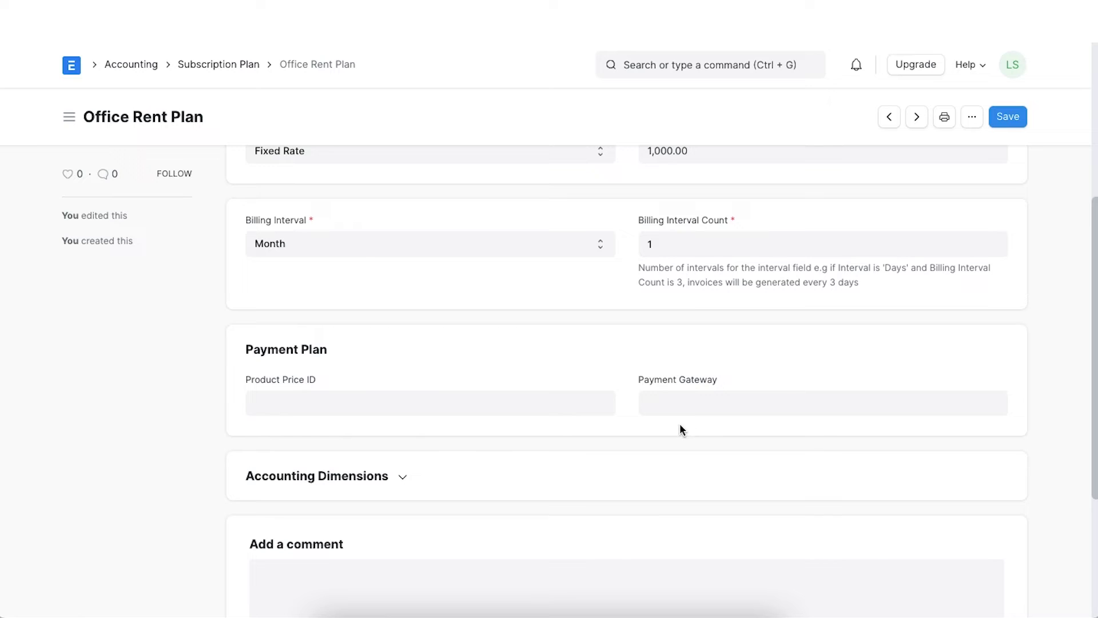
pyautogui.scroll(6, 784, 397)
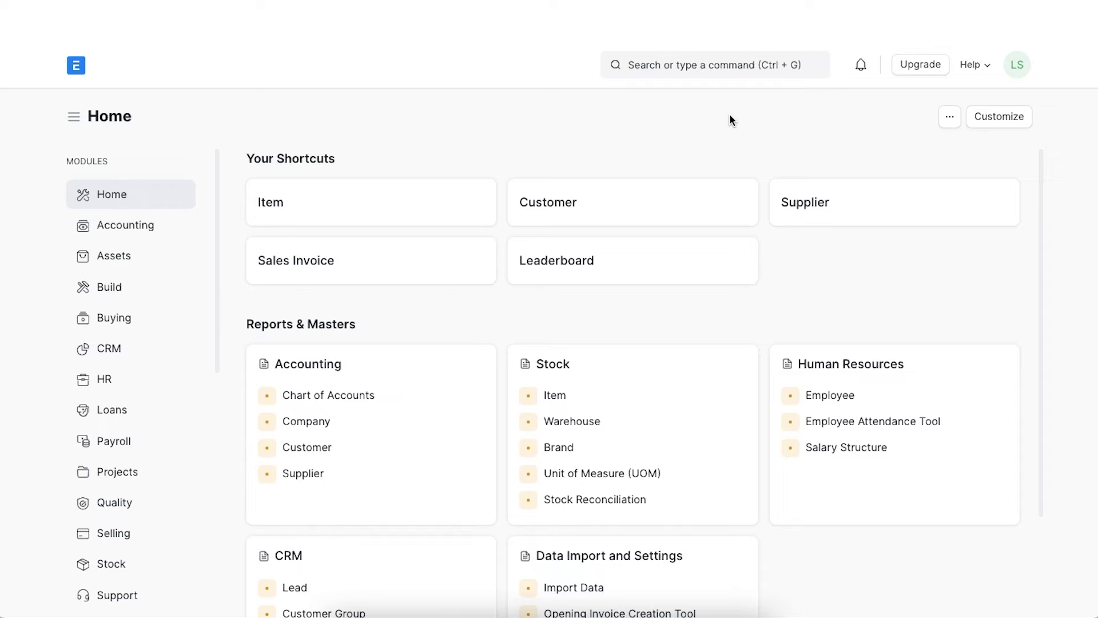
# Start a new Subscription with Customer Gapco Inc. as the party.
pyautogui.click(711, 64)
pyautogui.write('s')
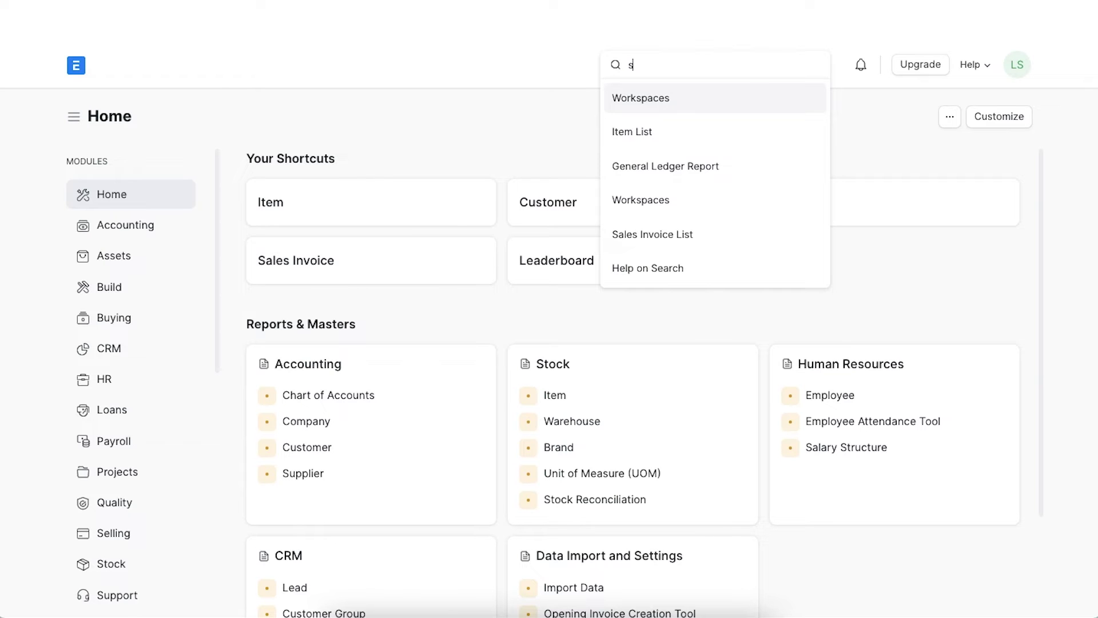
pyautogui.write('ubsc')
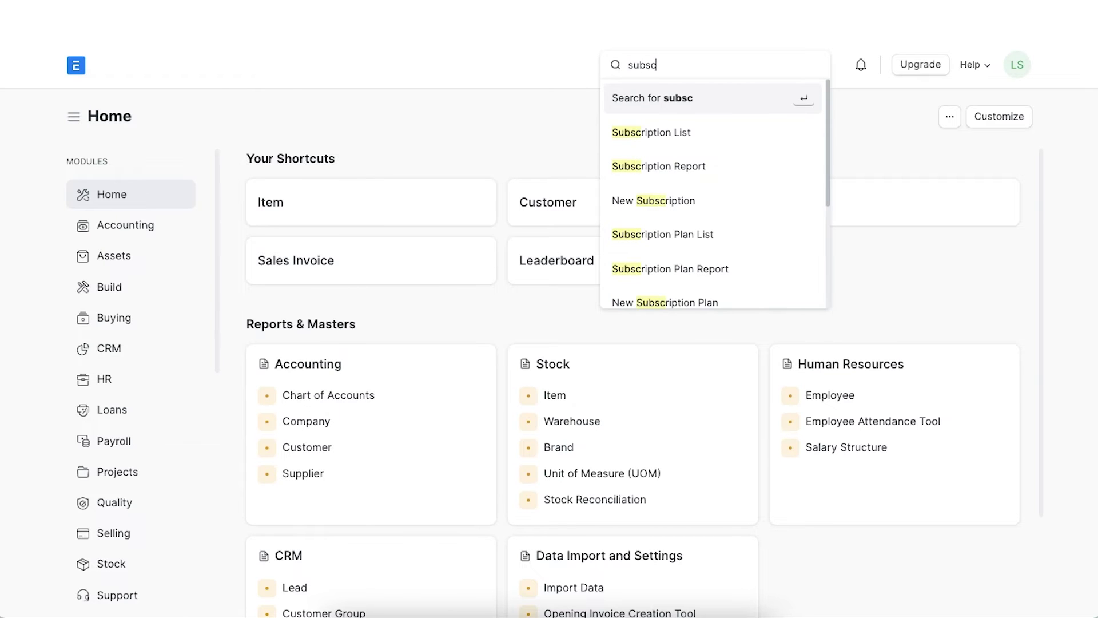
pyautogui.click(718, 127)
pyautogui.click(976, 116)
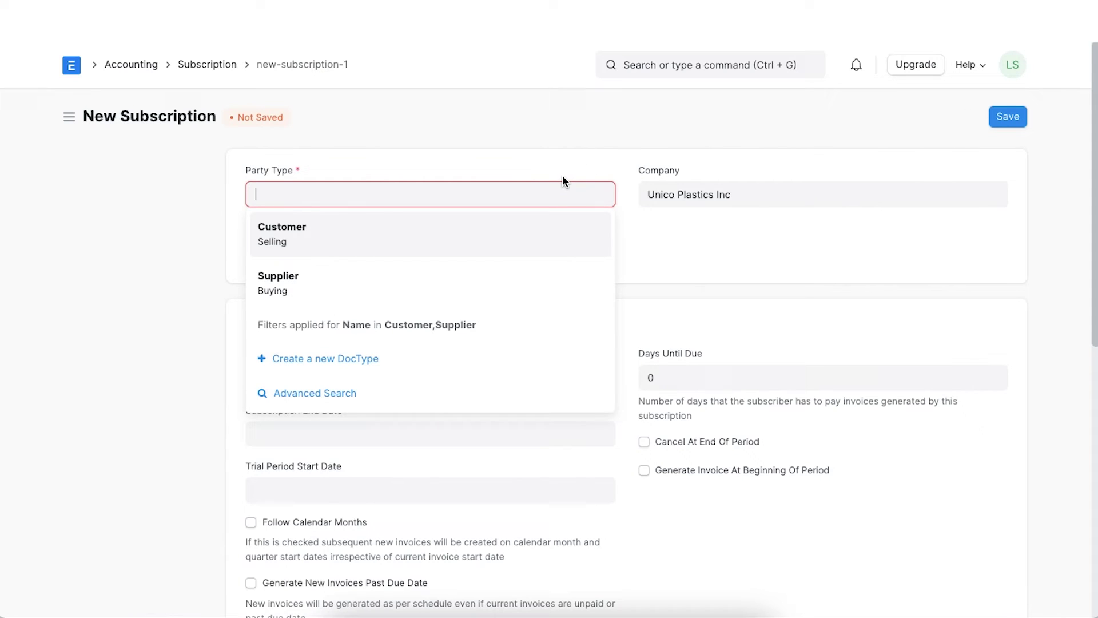
pyautogui.click(546, 235)
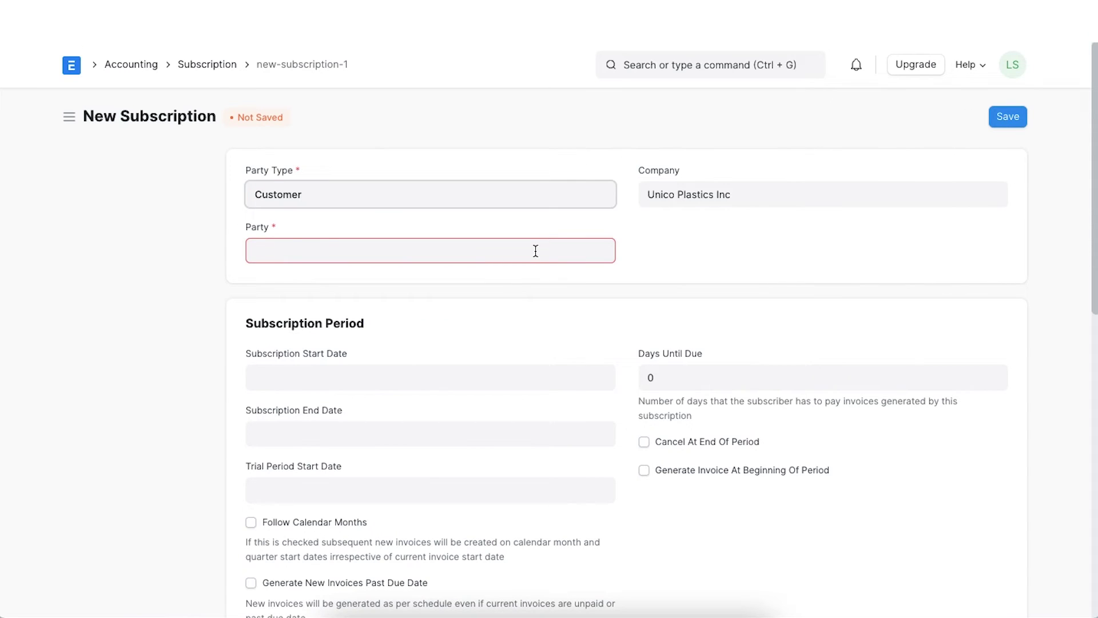
pyautogui.click(536, 251)
pyautogui.write('gap')
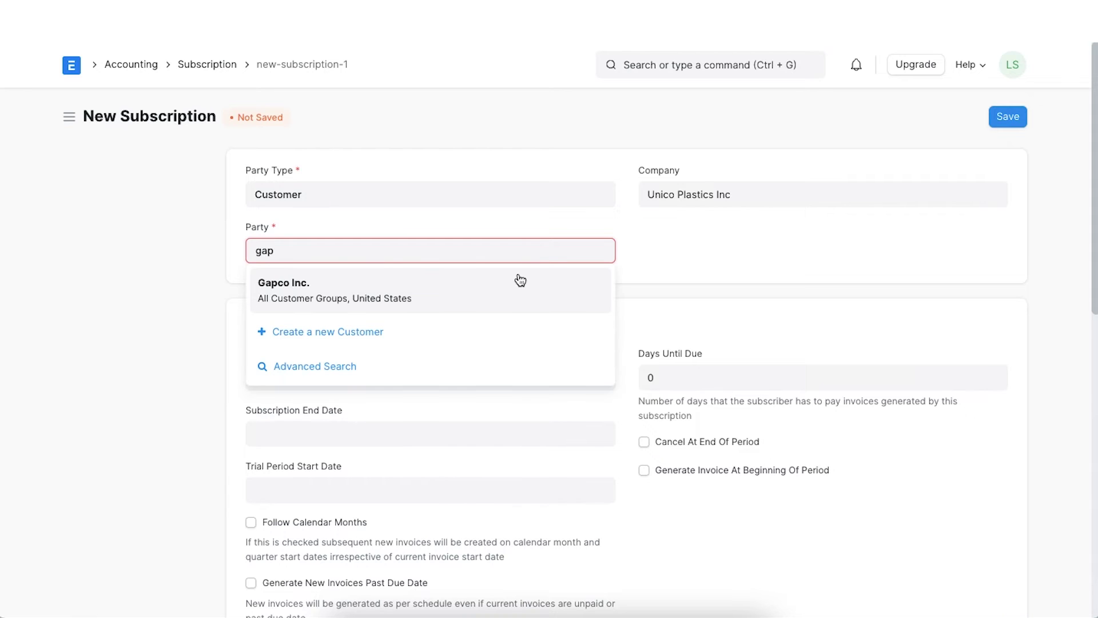
pyautogui.click(520, 280)
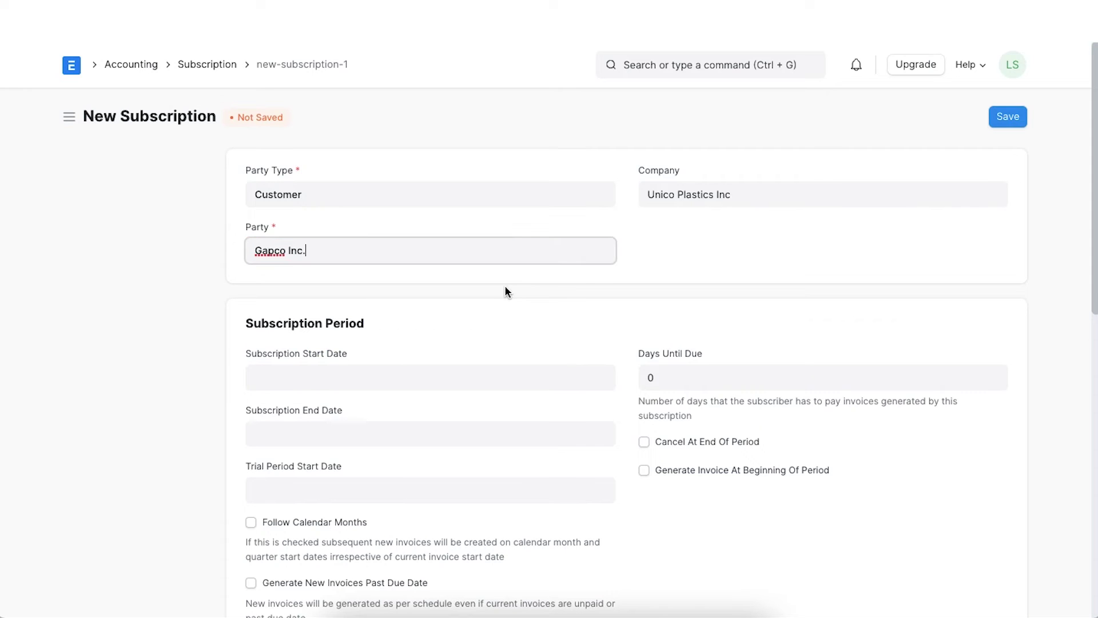
# Set the subscription period from 01-01-2022 to 12-31-2022.
pyautogui.scroll(-2, 551, 286)
pyautogui.click(551, 285)
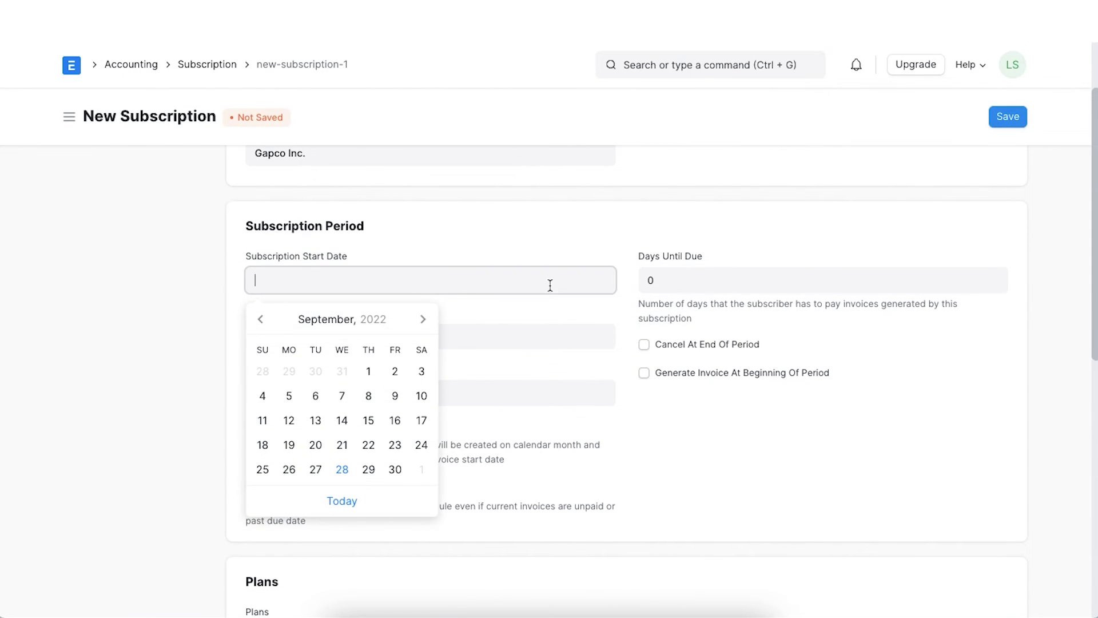
pyautogui.click(342, 318)
pyautogui.click(278, 356)
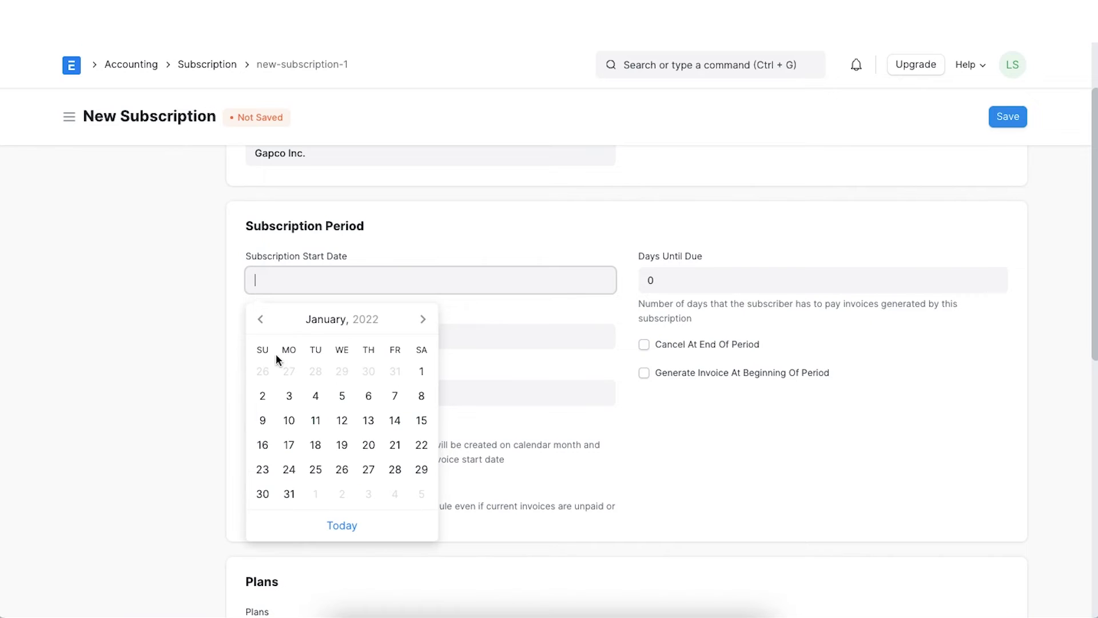
pyautogui.click(422, 372)
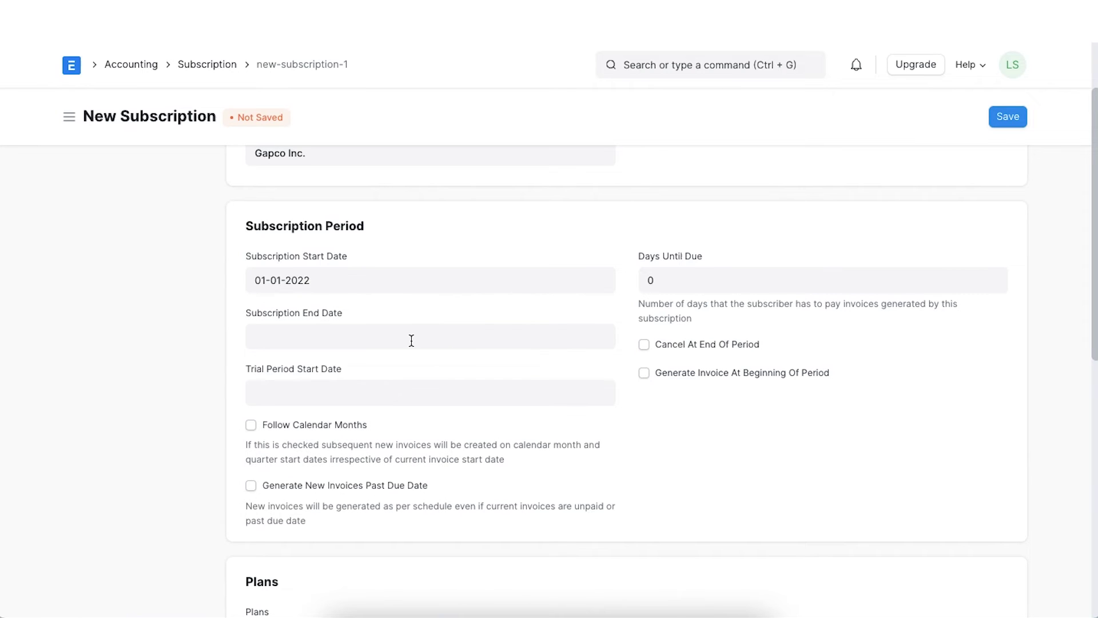
pyautogui.click(411, 341)
pyautogui.click(380, 375)
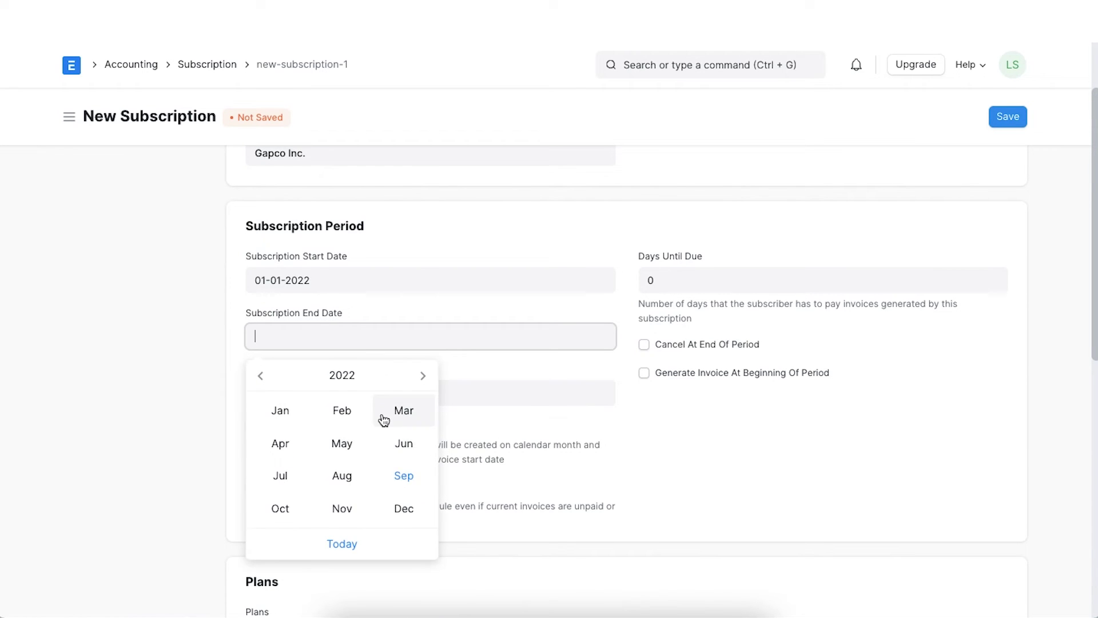
pyautogui.click(404, 508)
pyautogui.click(419, 529)
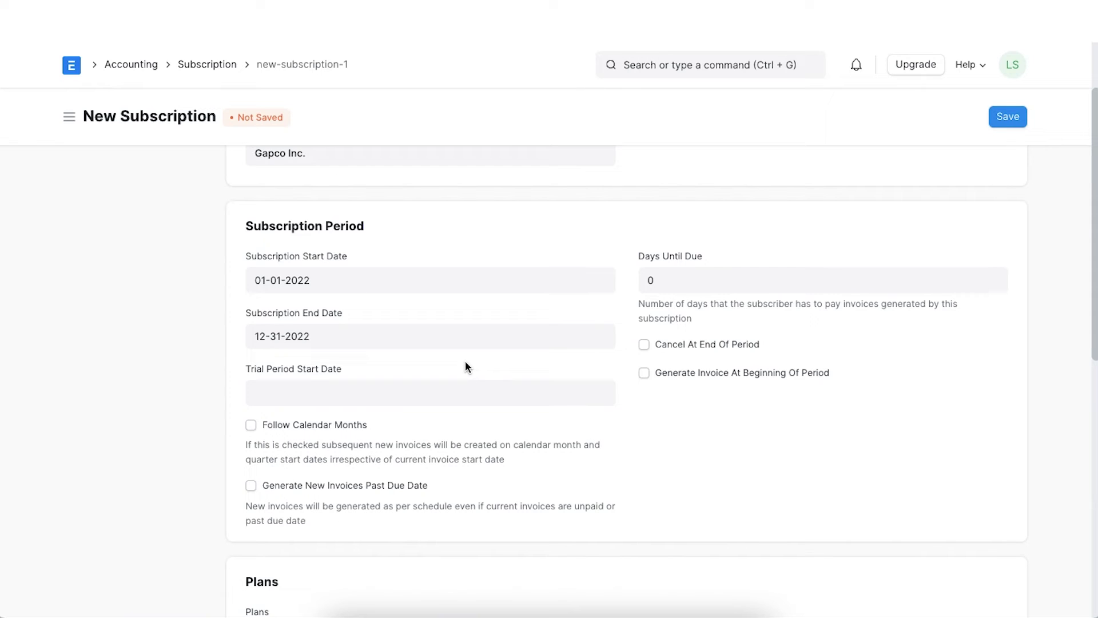
# Clear the Trial Period Start Date so it stays empty.
pyautogui.click(315, 393)
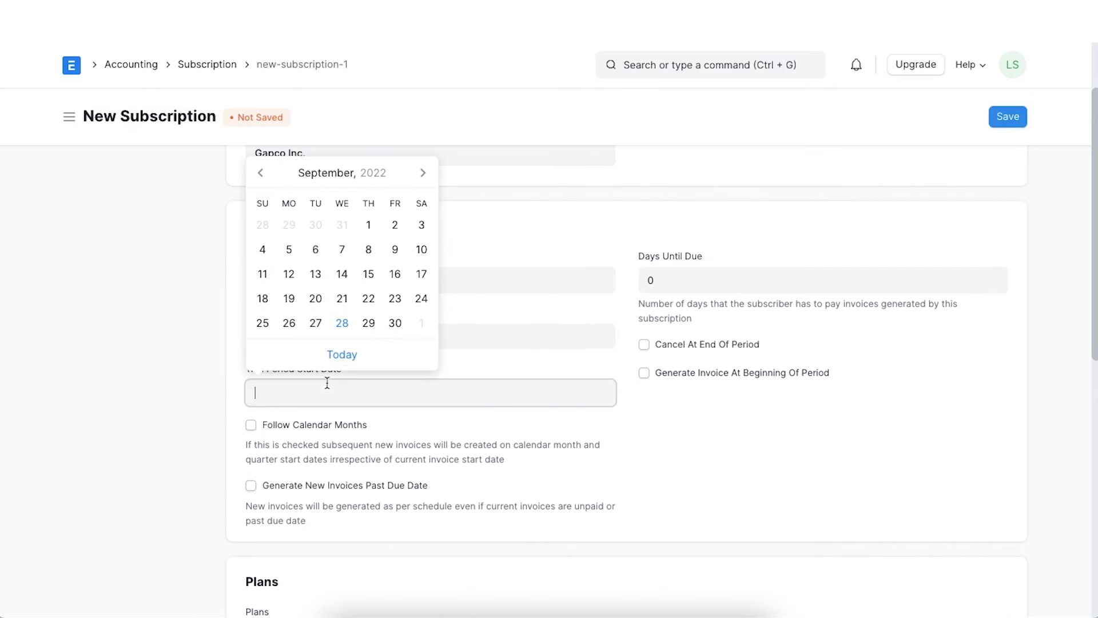
pyautogui.click(357, 356)
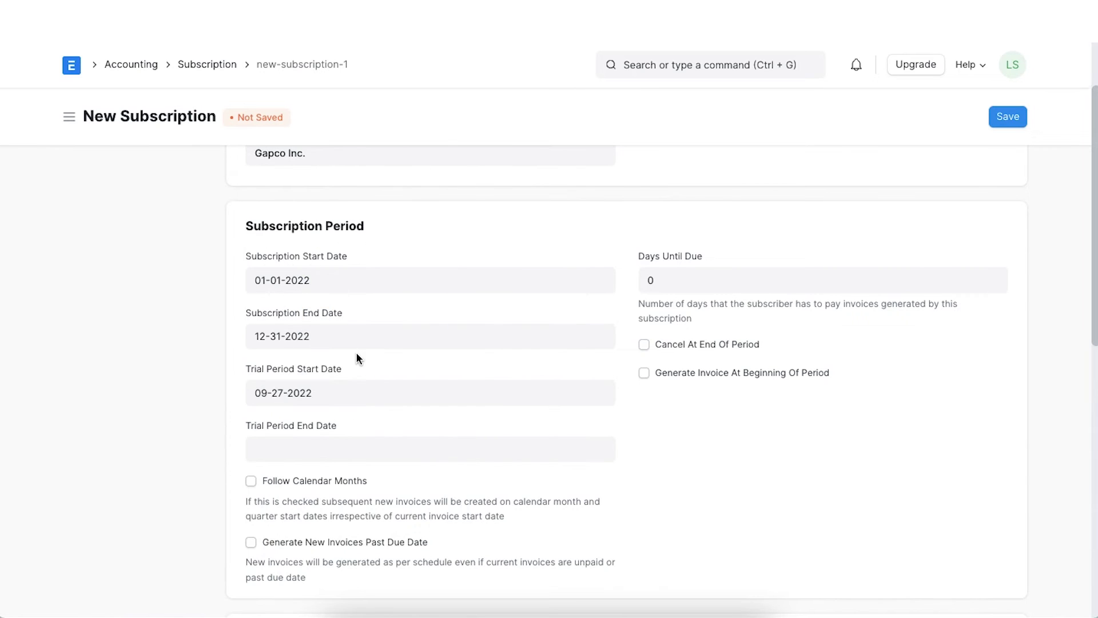
pyautogui.tripleClick(336, 393)
pyautogui.press('BackSpace')
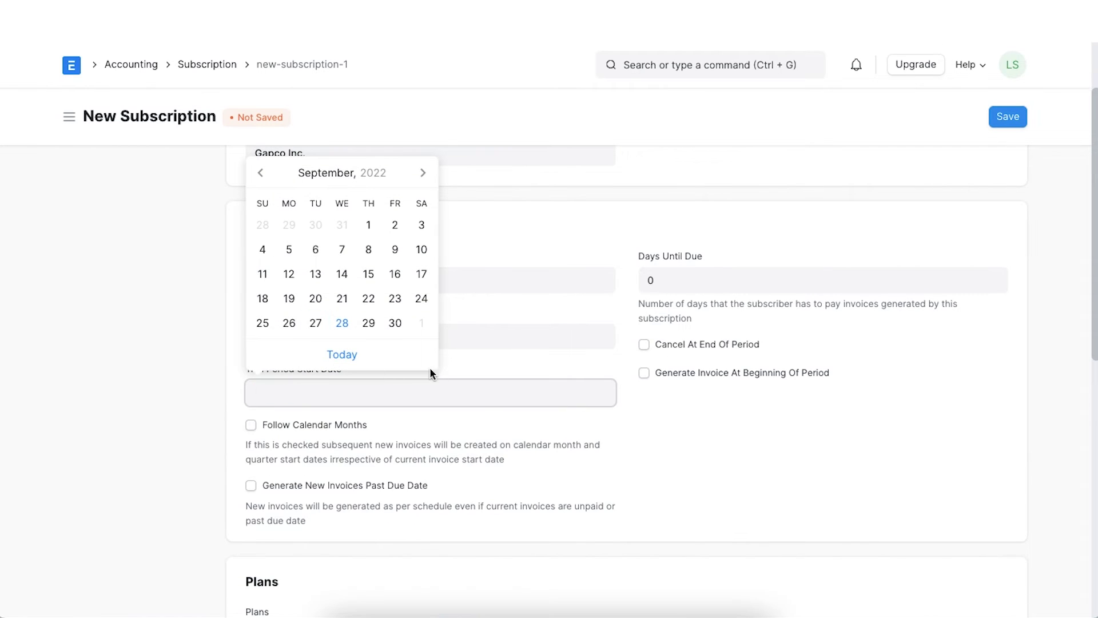
pyautogui.click(457, 357)
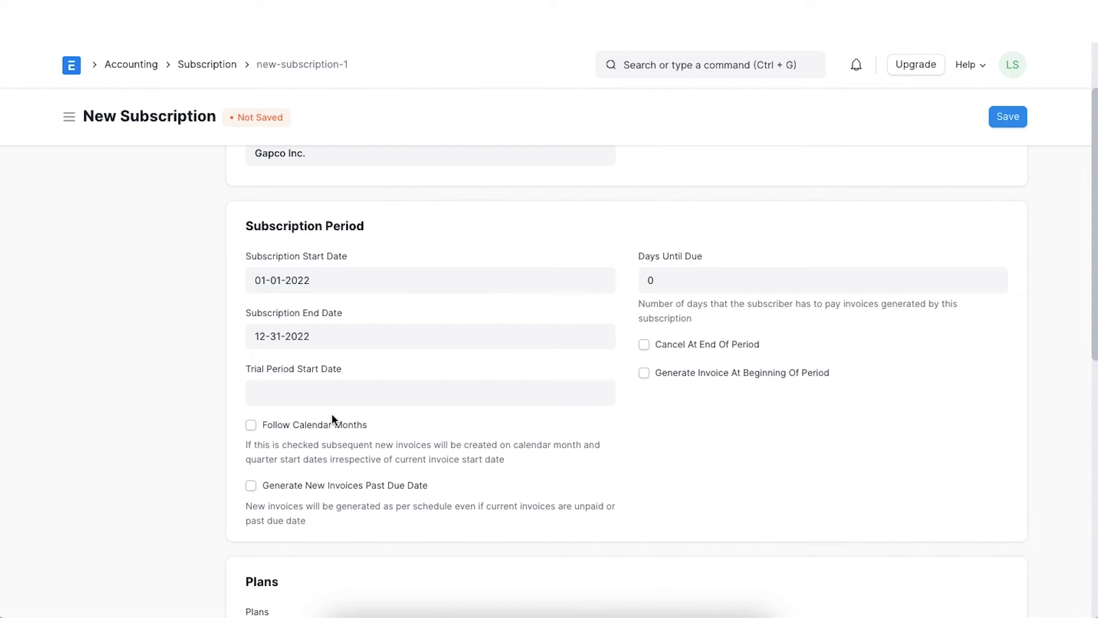
# Enable Follow Calendar Months, set Days Until Due to 7, and untick Cancel At End Of Period.
pyautogui.click(252, 428)
pyautogui.click(664, 283)
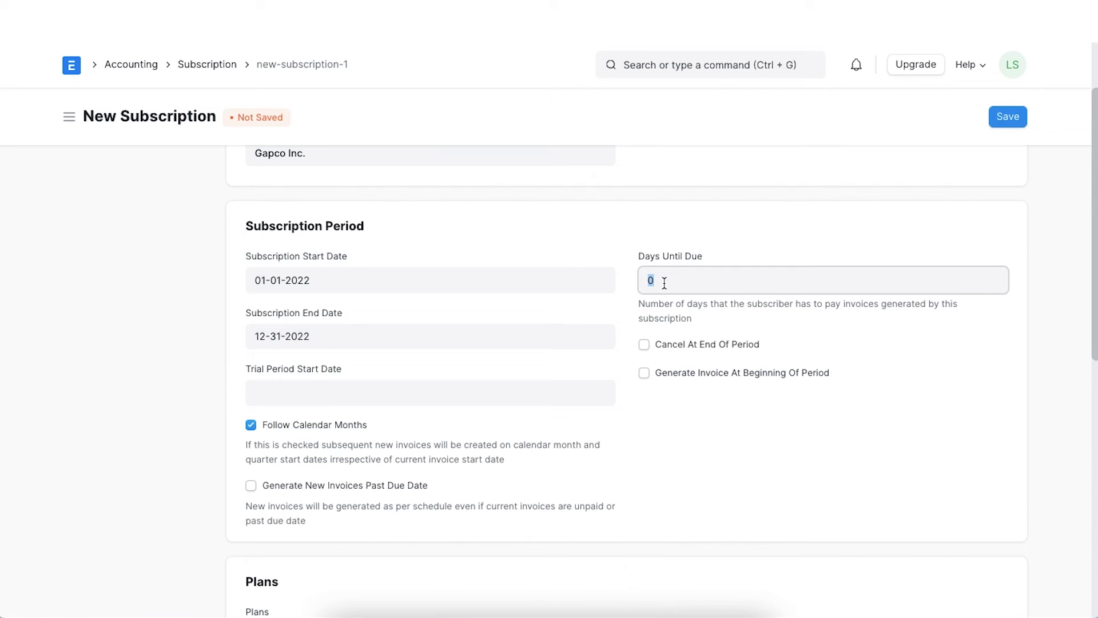
pyautogui.write('7')
pyautogui.click(626, 318)
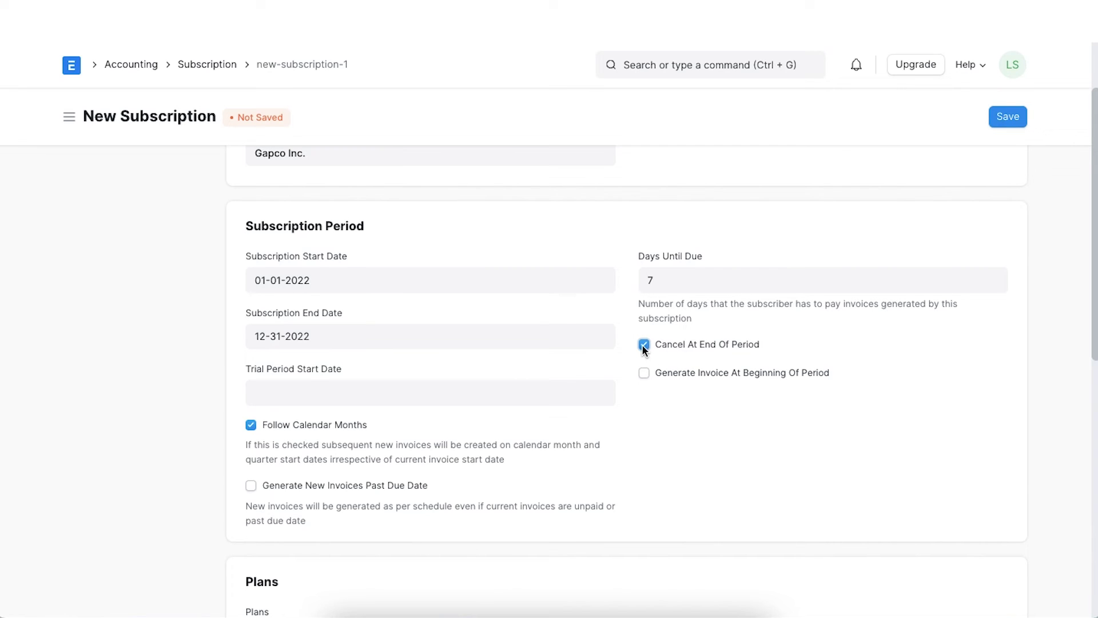
pyautogui.click(644, 345)
pyautogui.scroll(-2, 635, 409)
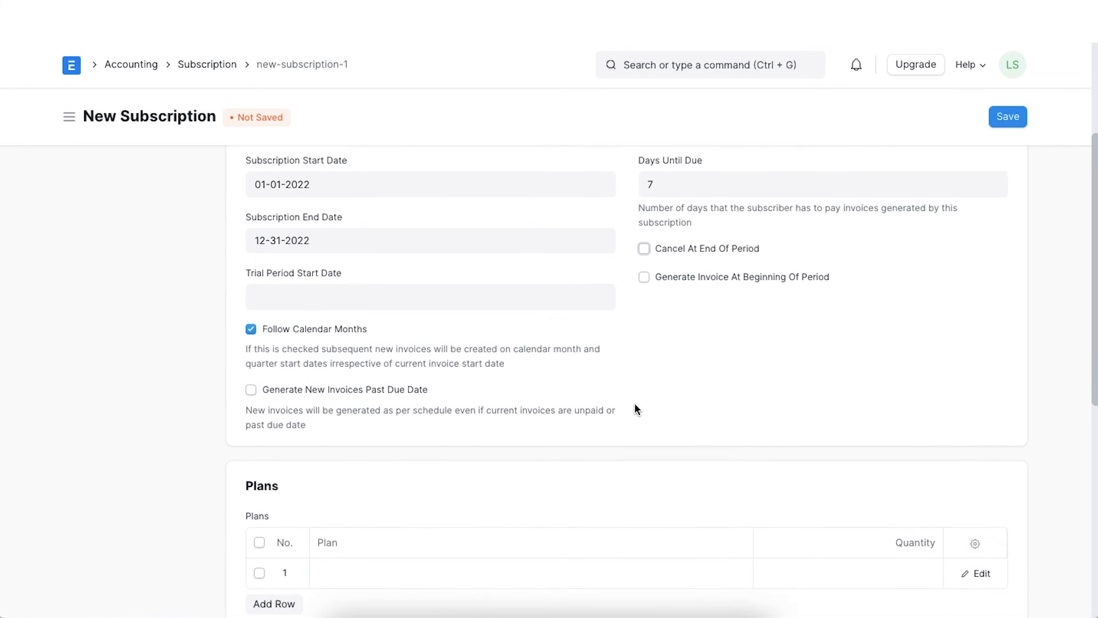
# Add Office Rent Plan with quantity 1 in the first Plans row.
pyautogui.scroll(-3, 634, 409)
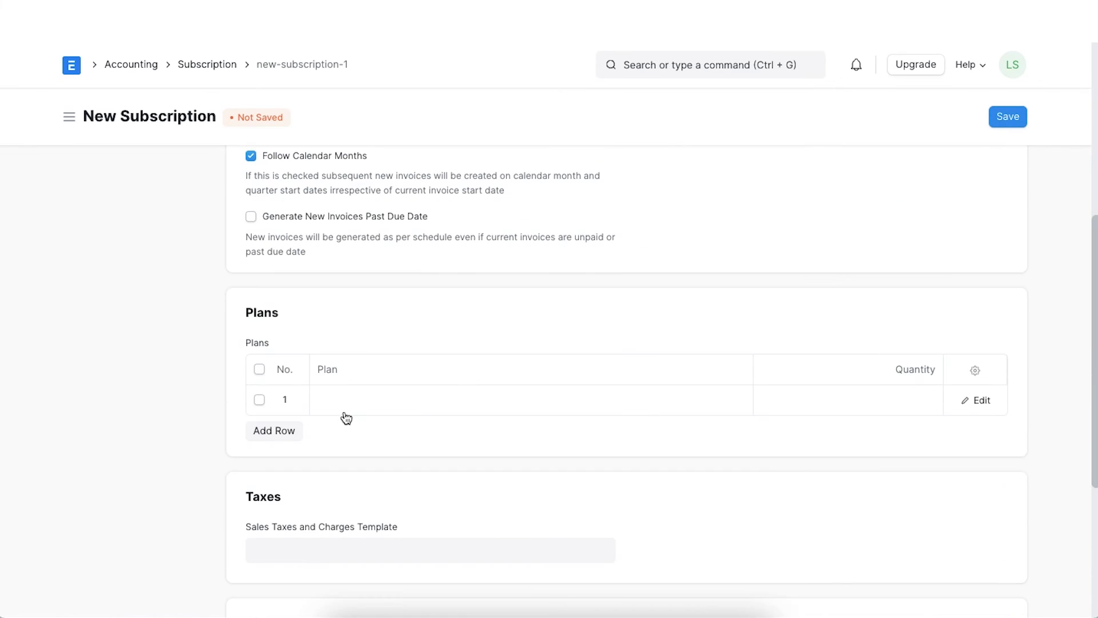
pyautogui.click(342, 401)
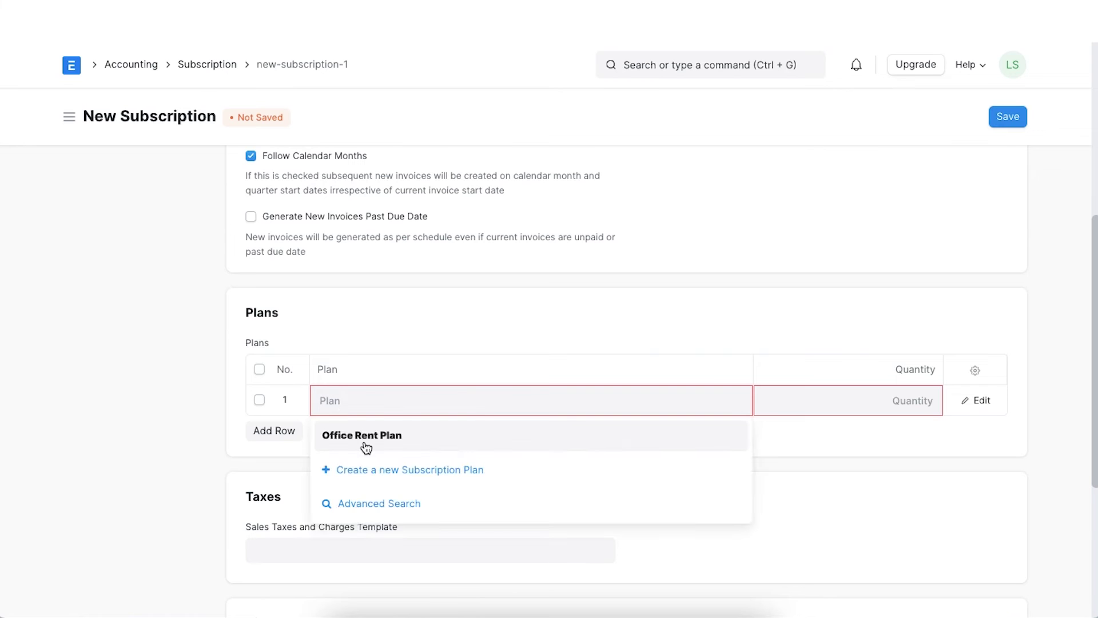
pyautogui.click(362, 447)
pyautogui.click(851, 408)
pyautogui.write('1')
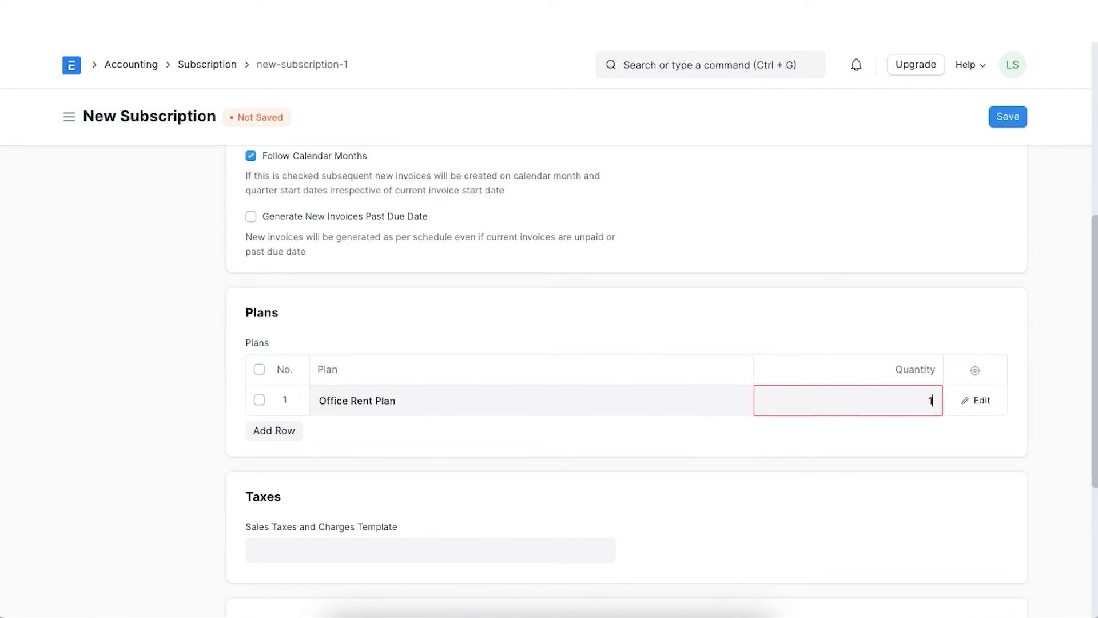
pyautogui.click(754, 428)
# Apply a 10% additional discount on the Grand Total.
pyautogui.scroll(-4, 754, 428)
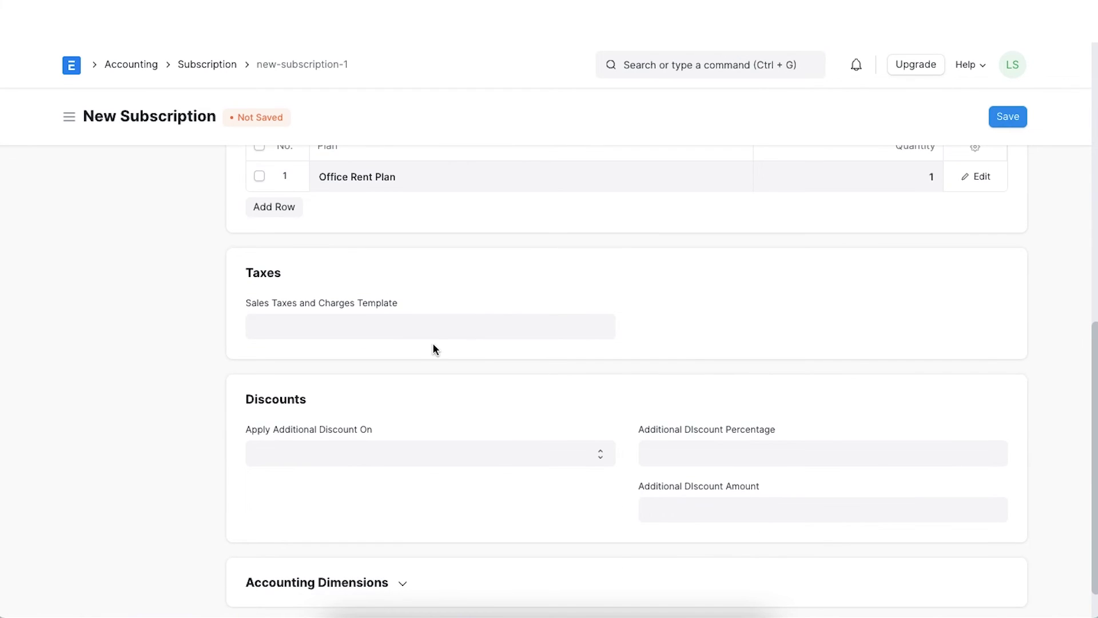
pyautogui.scroll(-1, 433, 344)
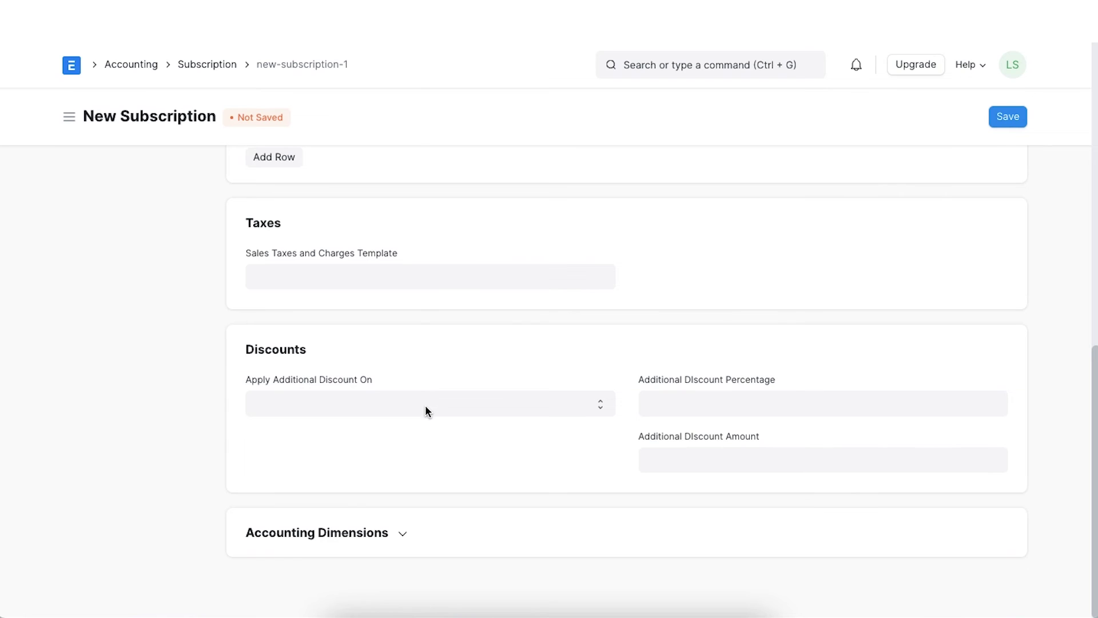
pyautogui.click(425, 407)
pyautogui.click(423, 423)
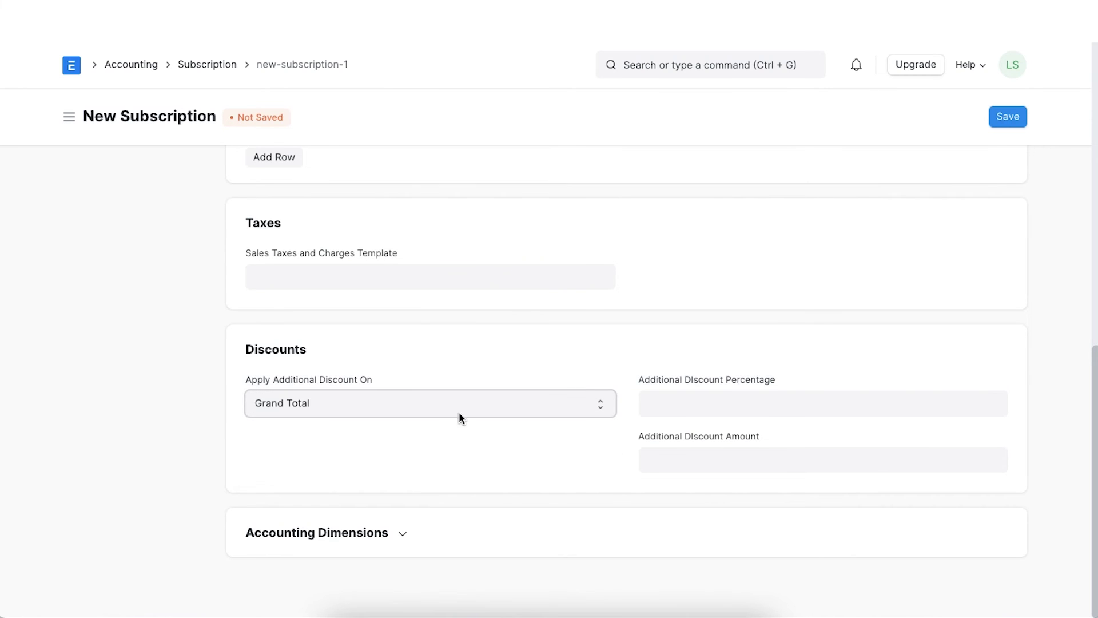
pyautogui.click(738, 399)
pyautogui.write('10')
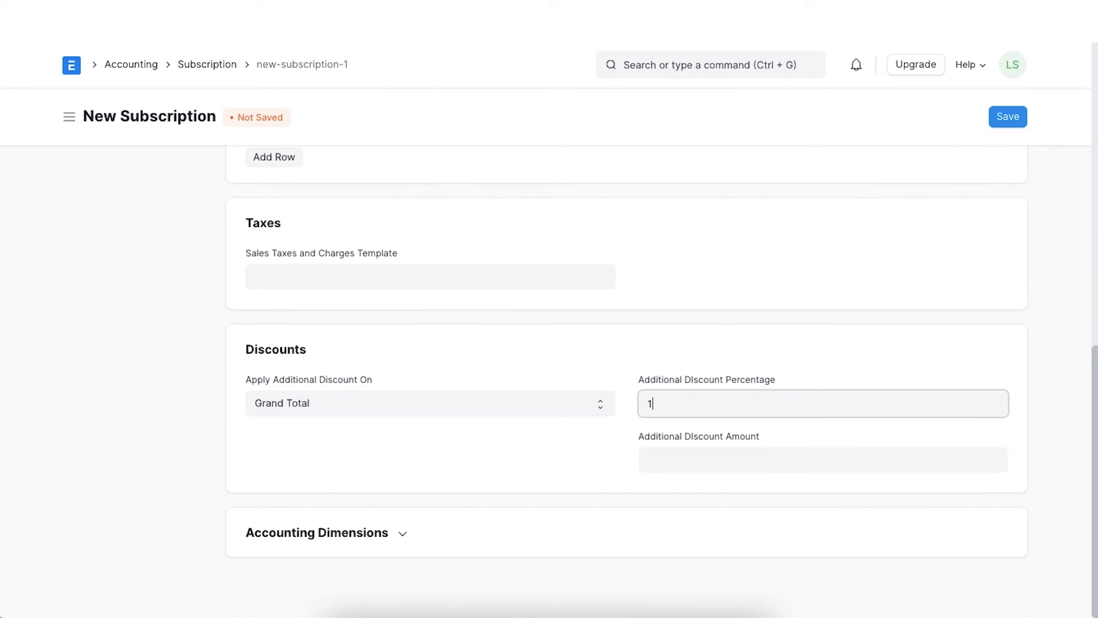
pyautogui.click(614, 461)
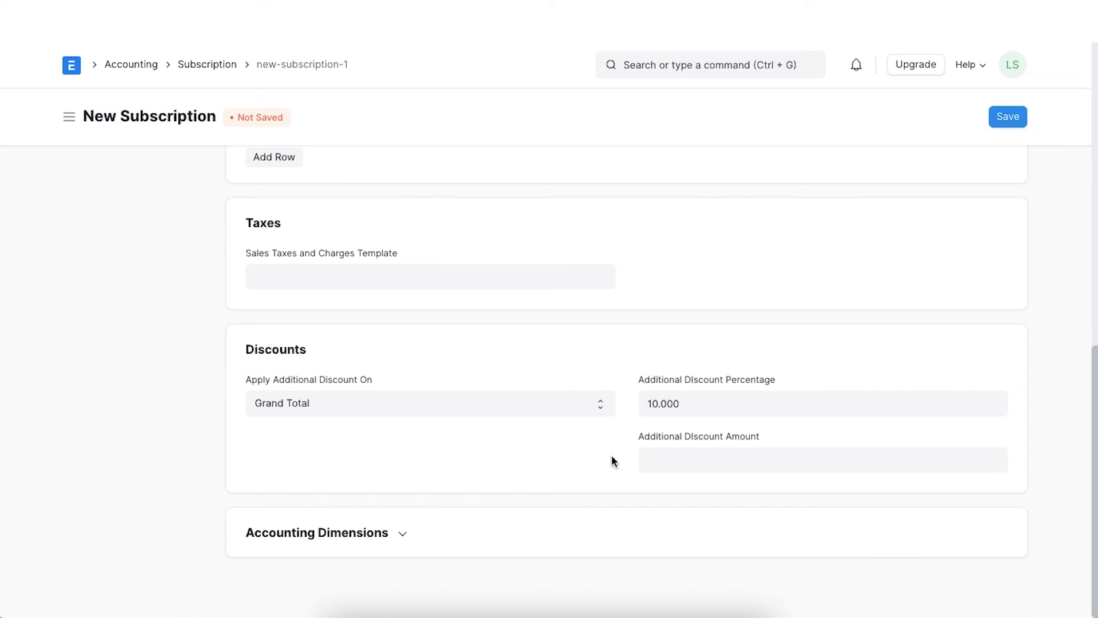
pyautogui.click(424, 529)
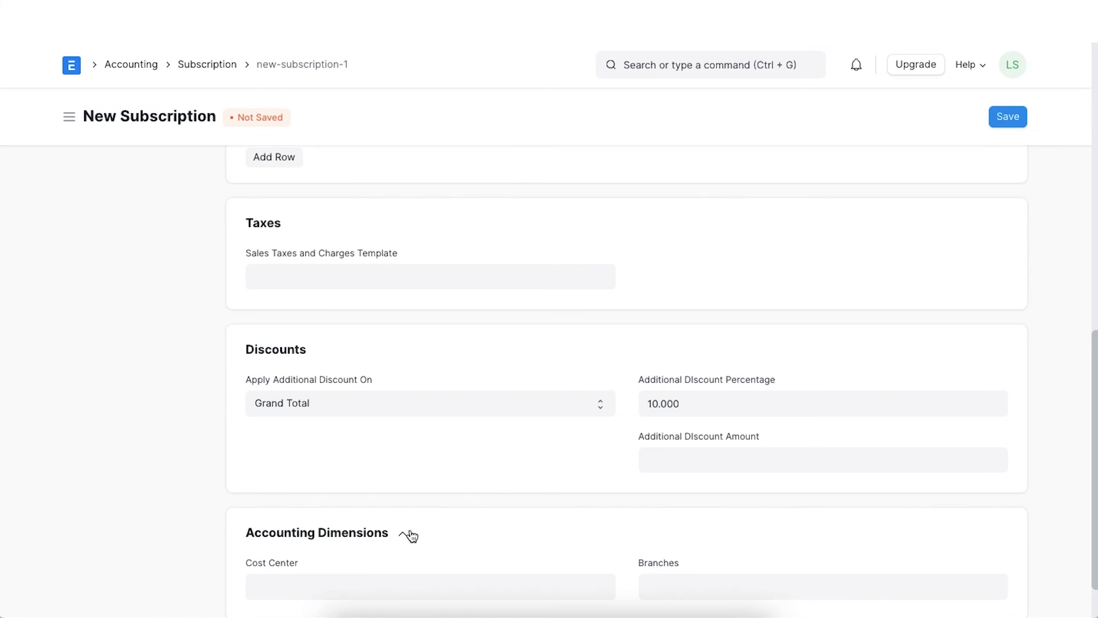
pyautogui.scroll(-2, 412, 535)
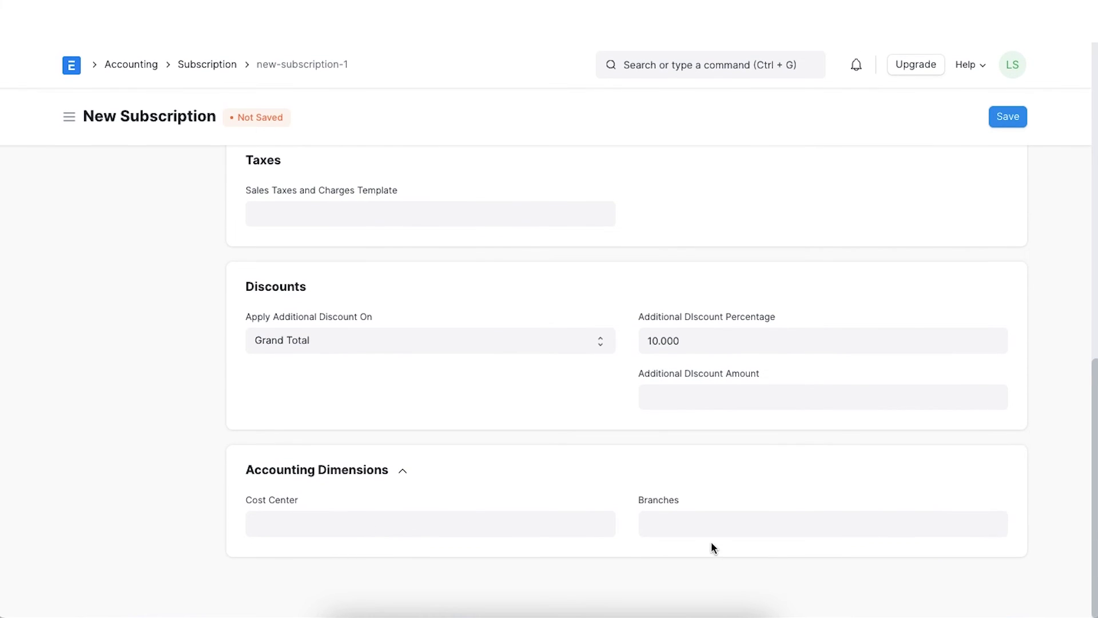
pyautogui.click(405, 475)
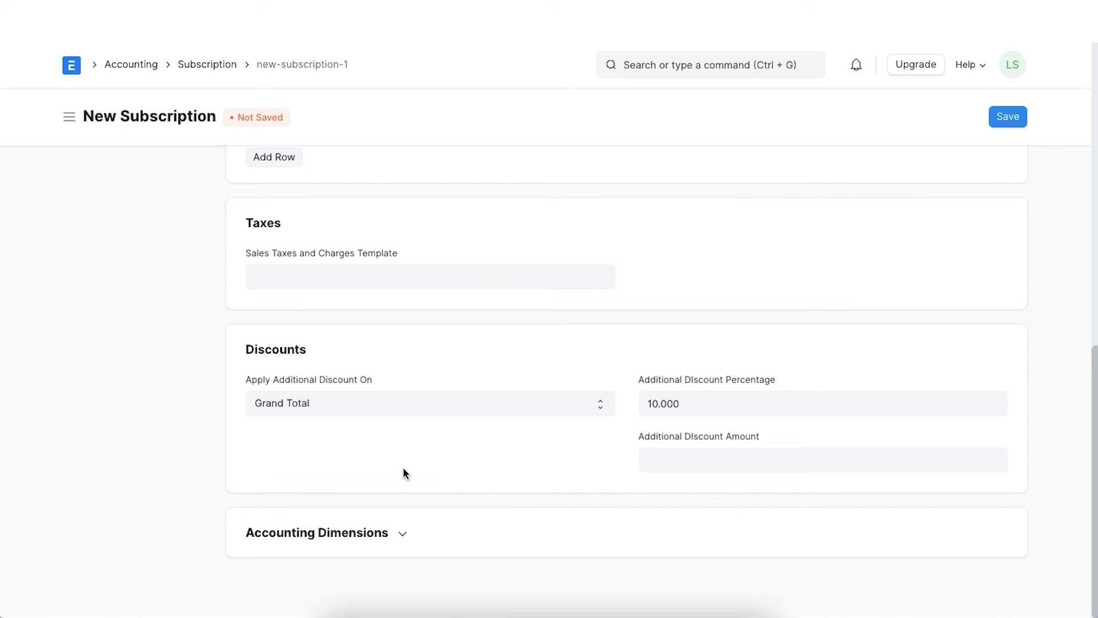
pyautogui.scroll(15, 628, 445)
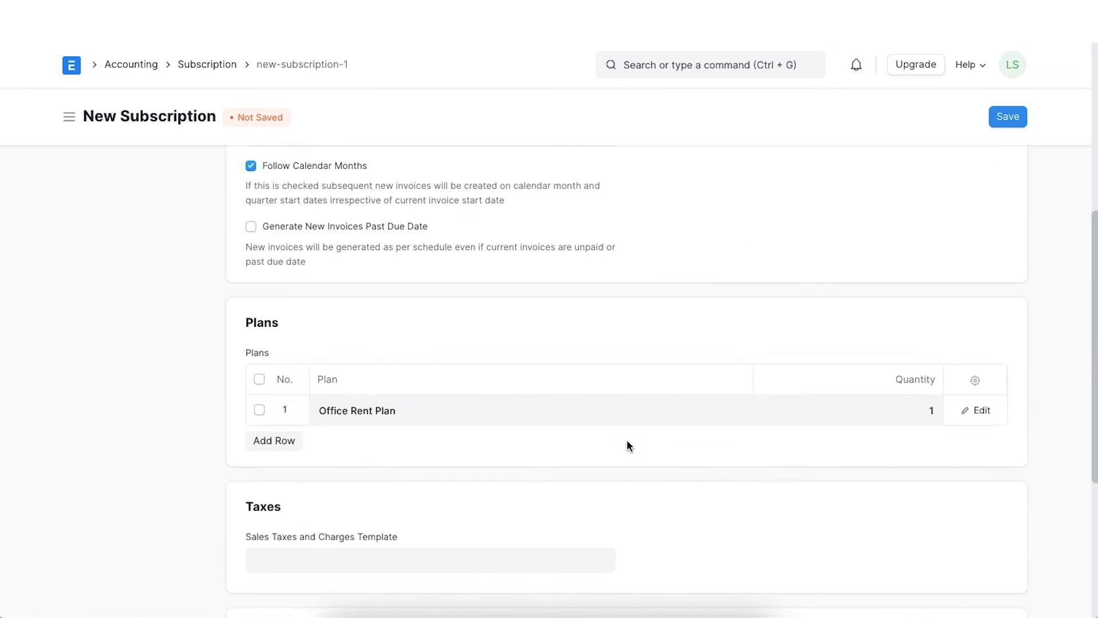
# Save the Gapco subscription and start a new one for customer Daffex Inc.
pyautogui.click(1009, 117)
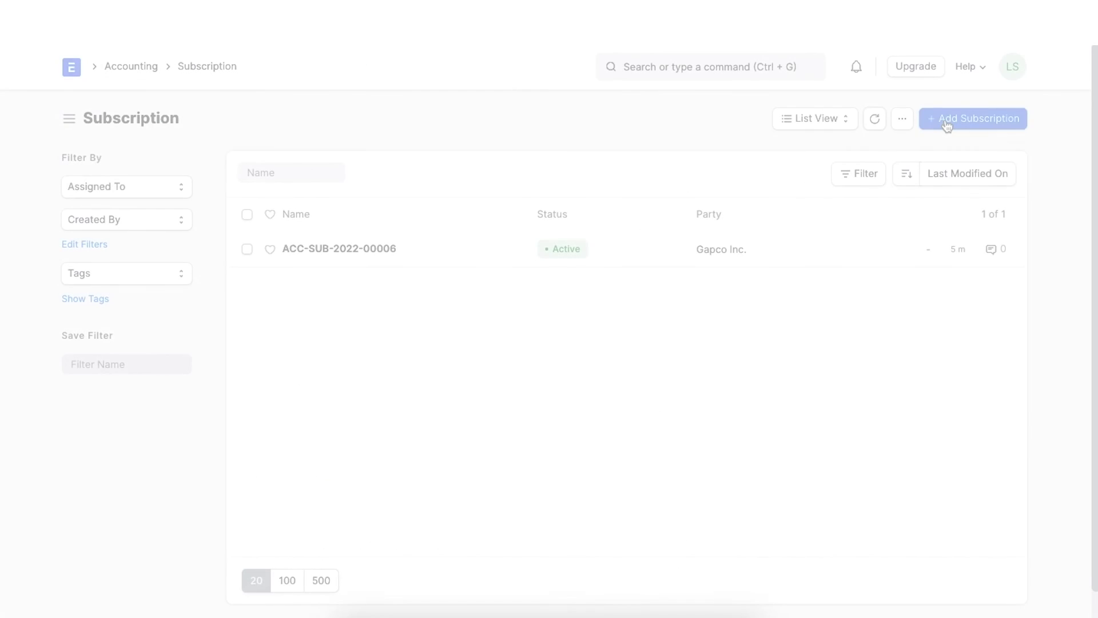
pyautogui.click(972, 118)
pyautogui.click(452, 196)
pyautogui.click(435, 225)
pyautogui.click(417, 252)
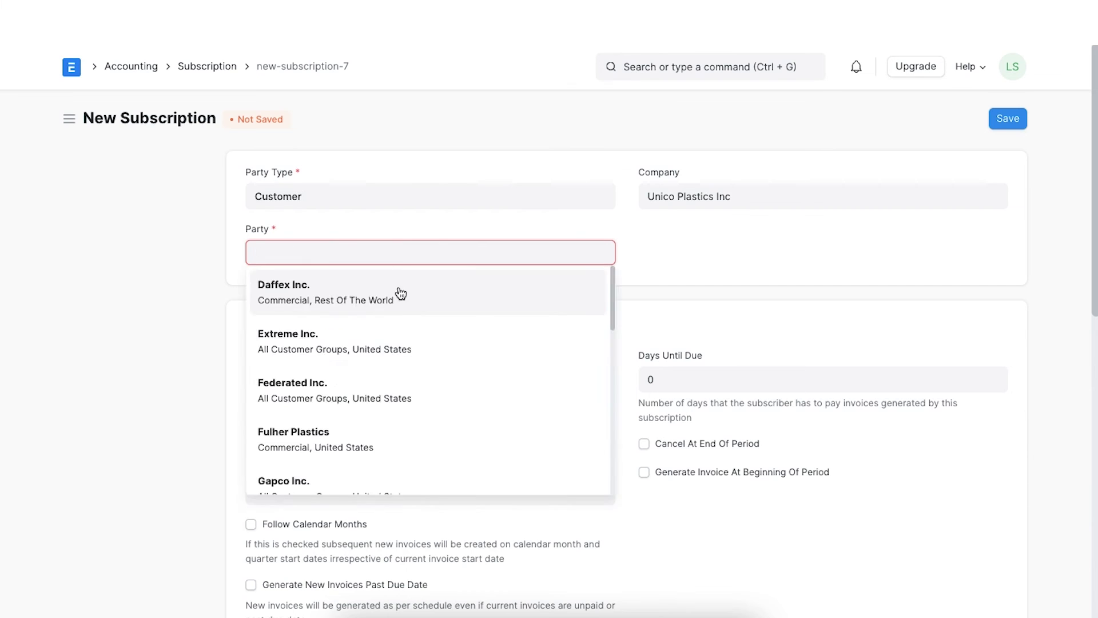
pyautogui.click(400, 293)
# Set end date 03-31-2023 and enable Follow Calendar Months and new invoices past due date.
pyautogui.click(351, 378)
pyautogui.click(351, 429)
pyautogui.click(387, 362)
pyautogui.scroll(-1, 390, 335)
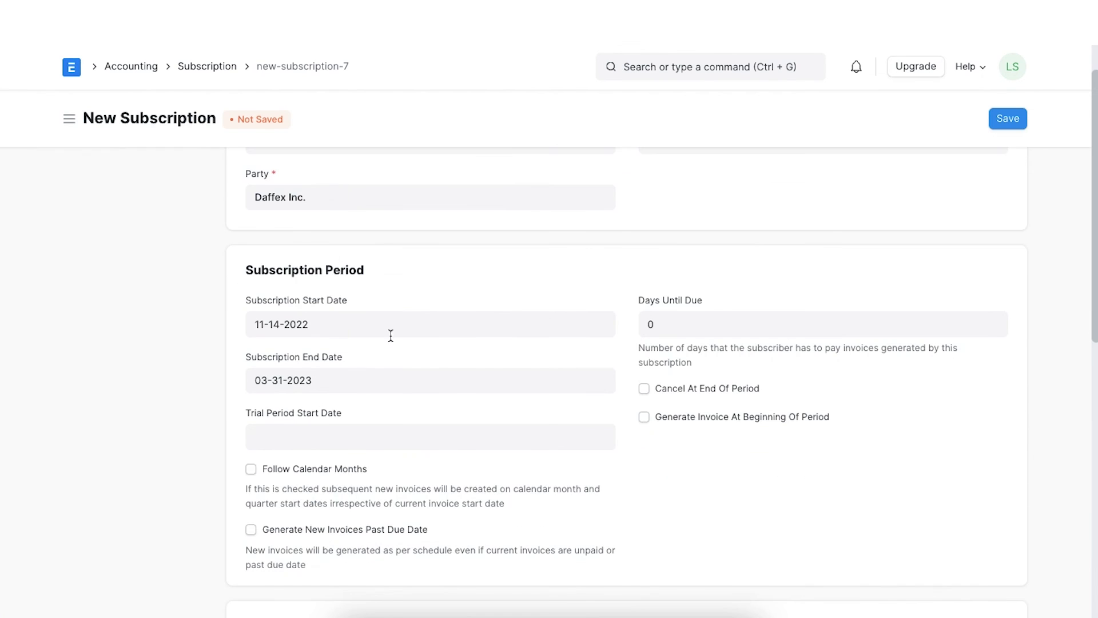
pyautogui.click(251, 470)
pyautogui.click(251, 530)
pyautogui.scroll(-3, 414, 449)
# Add Office Rent Plan with quantity 1, save, and generate invoices at period beginning.
pyautogui.click(355, 532)
pyautogui.write('r')
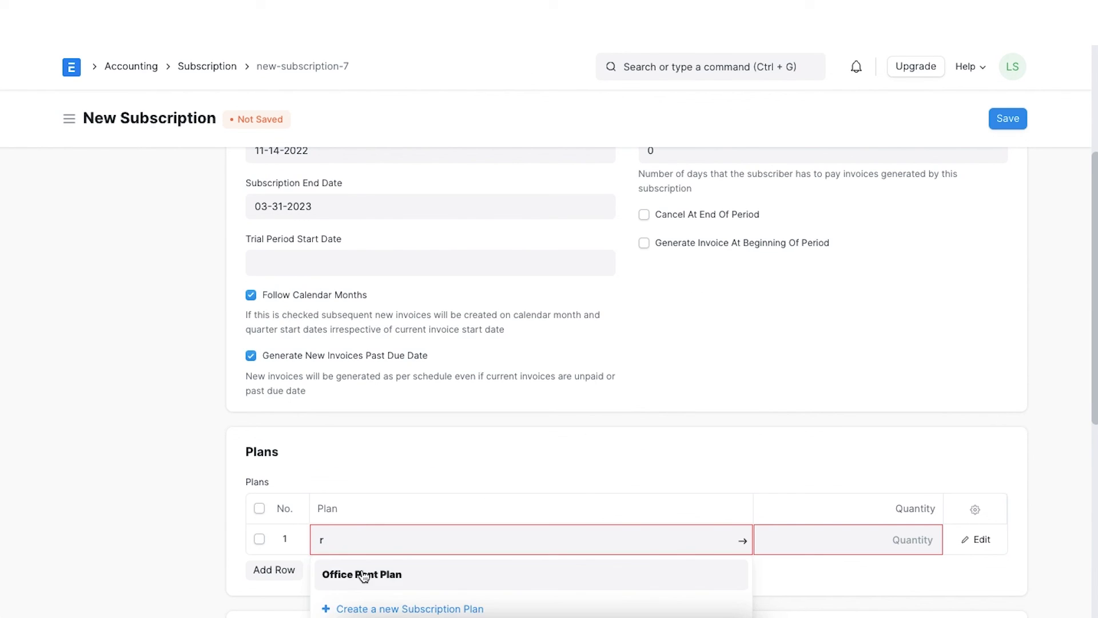
pyautogui.click(364, 574)
pyautogui.click(888, 527)
pyautogui.write('1')
pyautogui.click(1013, 123)
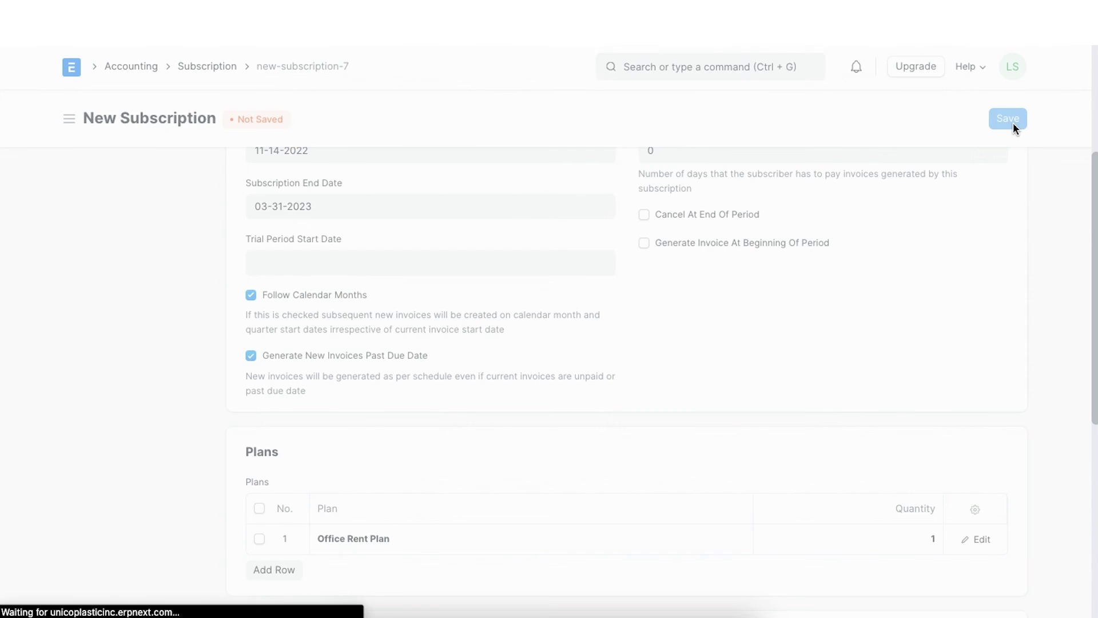
pyautogui.click(645, 591)
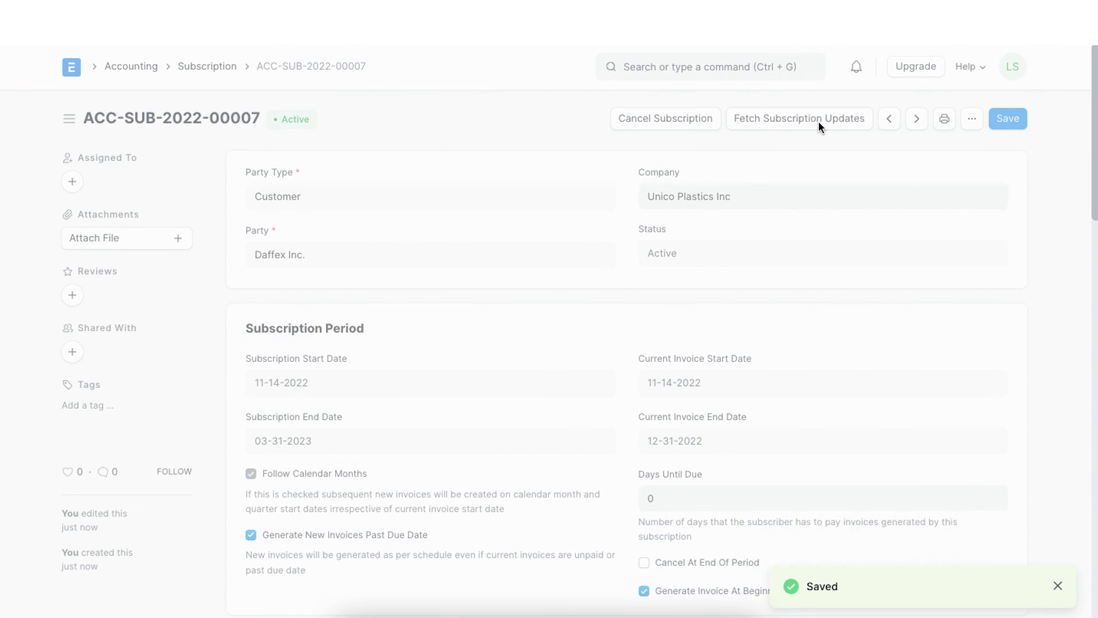
# Open sales invoice ACC-SINV-2022-00095 from the Invoices table and review it.
pyautogui.scroll(-4, 598, 492)
pyautogui.scroll(-9, 599, 492)
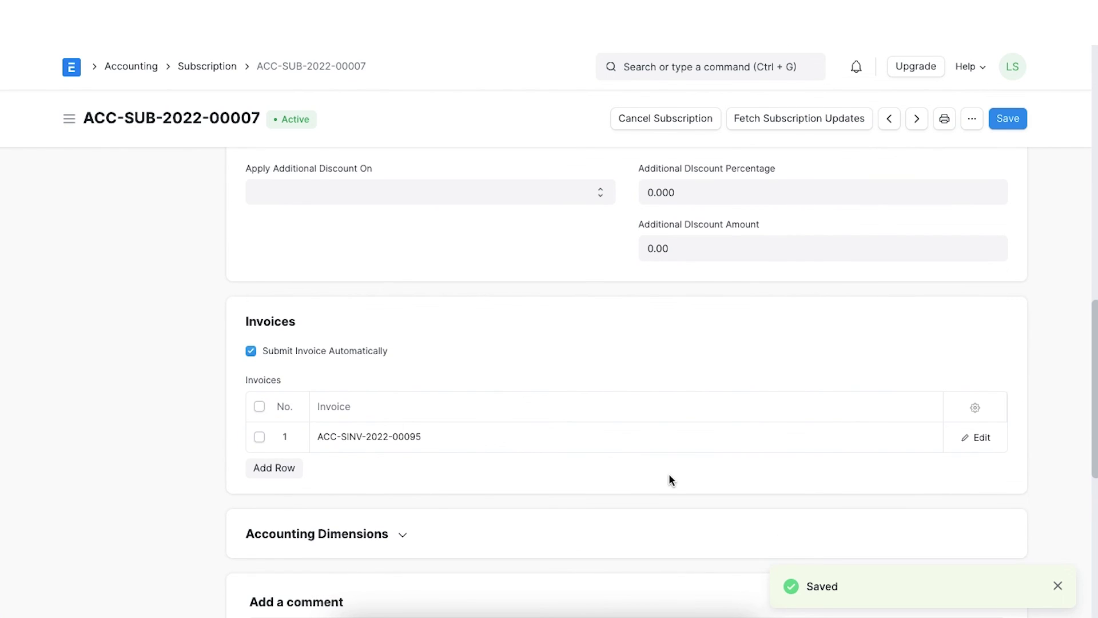
pyautogui.click(976, 438)
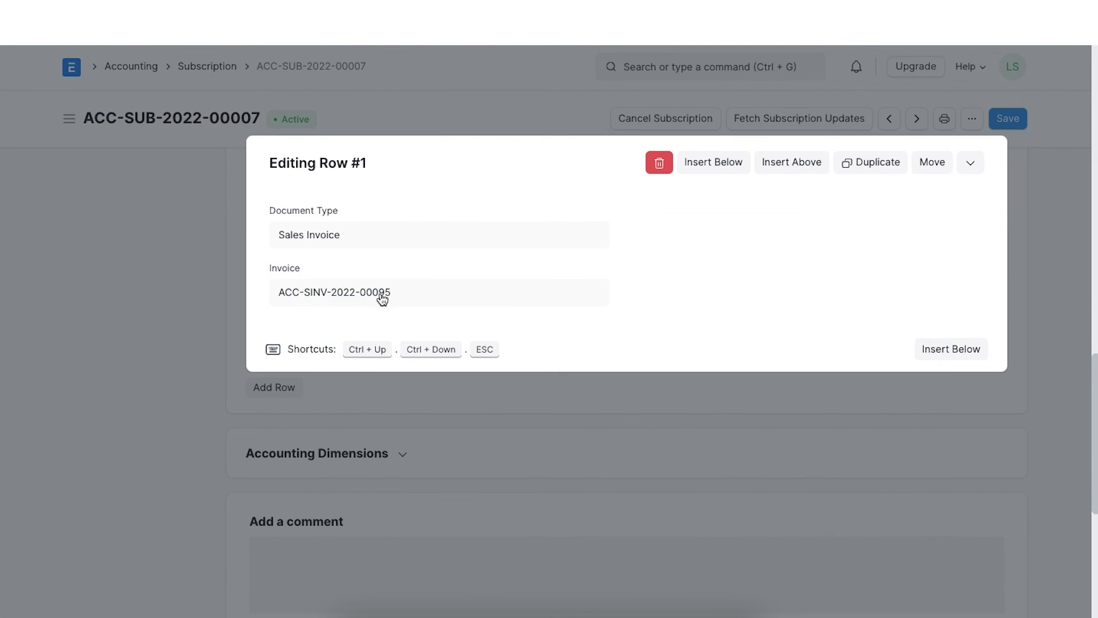
pyautogui.click(379, 291)
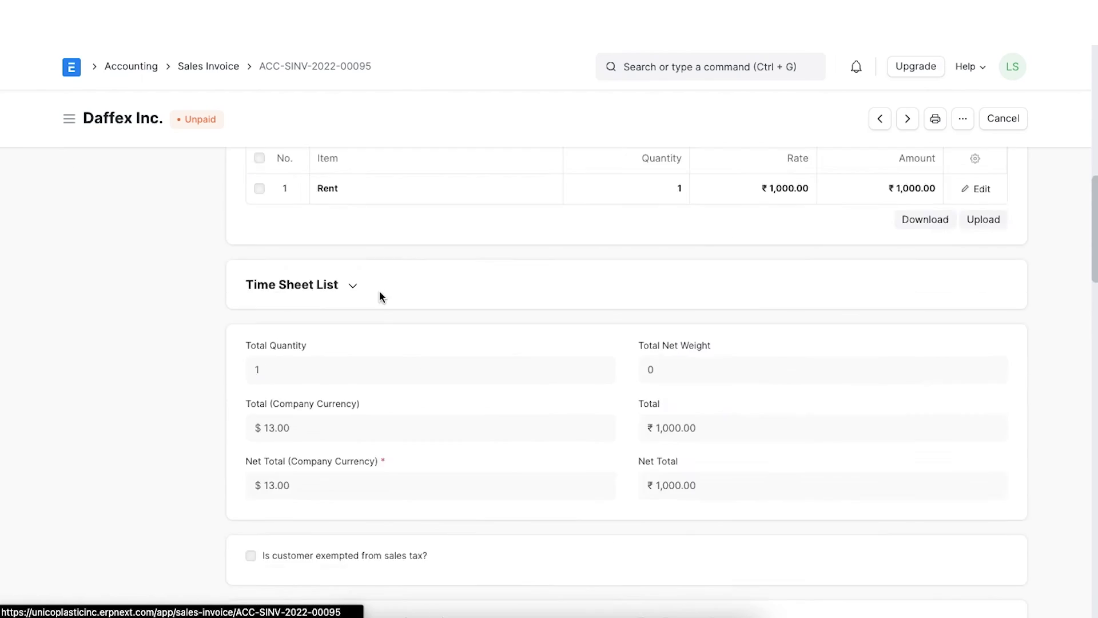
pyautogui.scroll(-2, 693, 486)
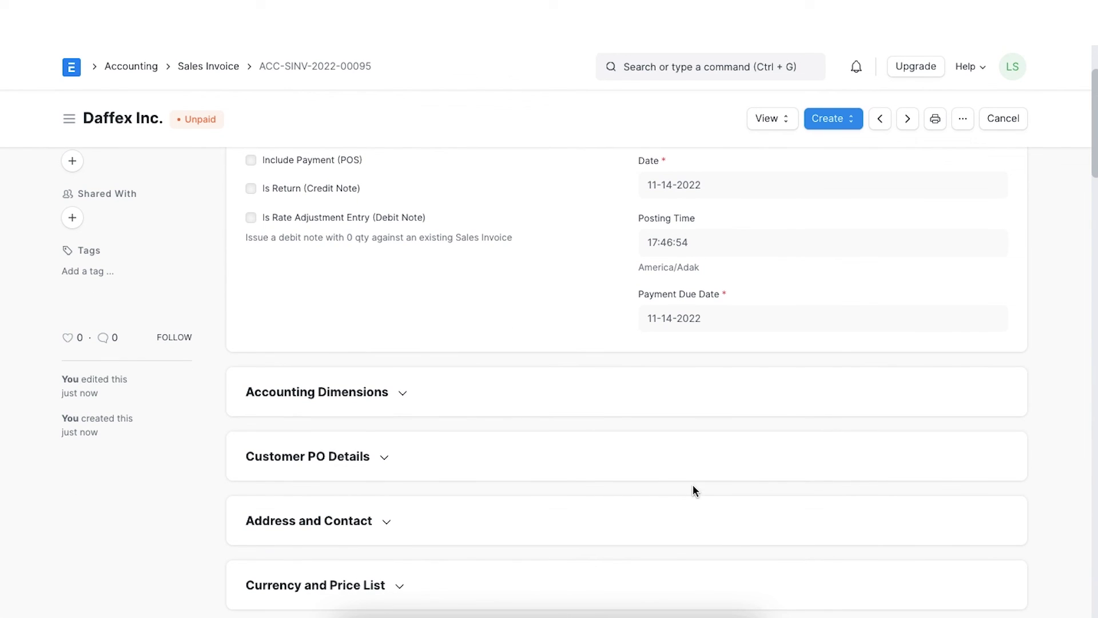
pyautogui.scroll(-5, 691, 410)
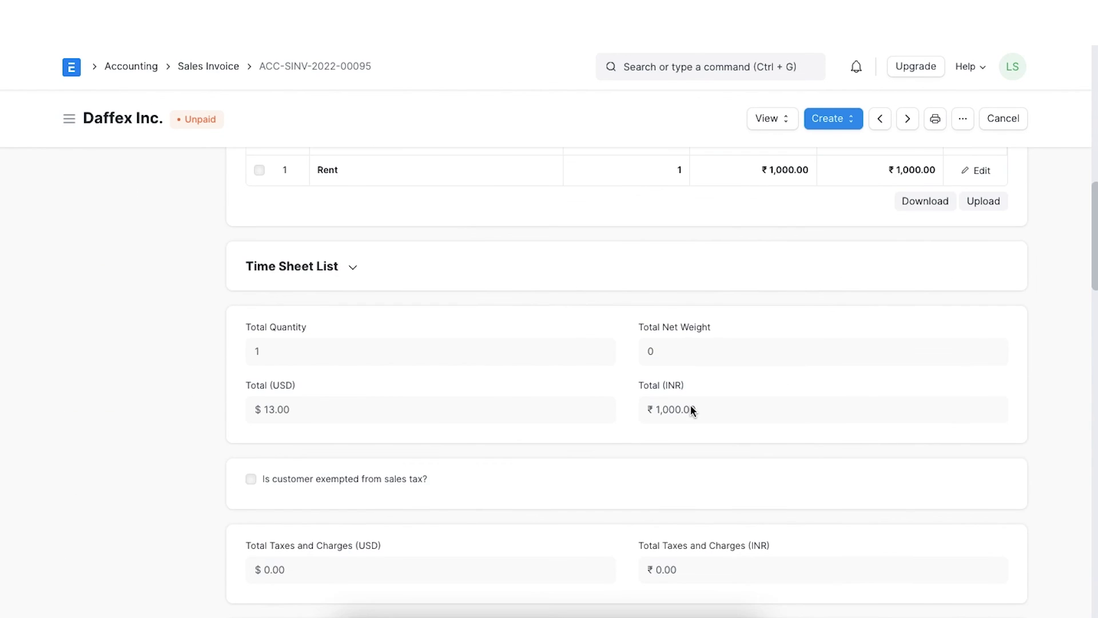
pyautogui.scroll(2, 691, 409)
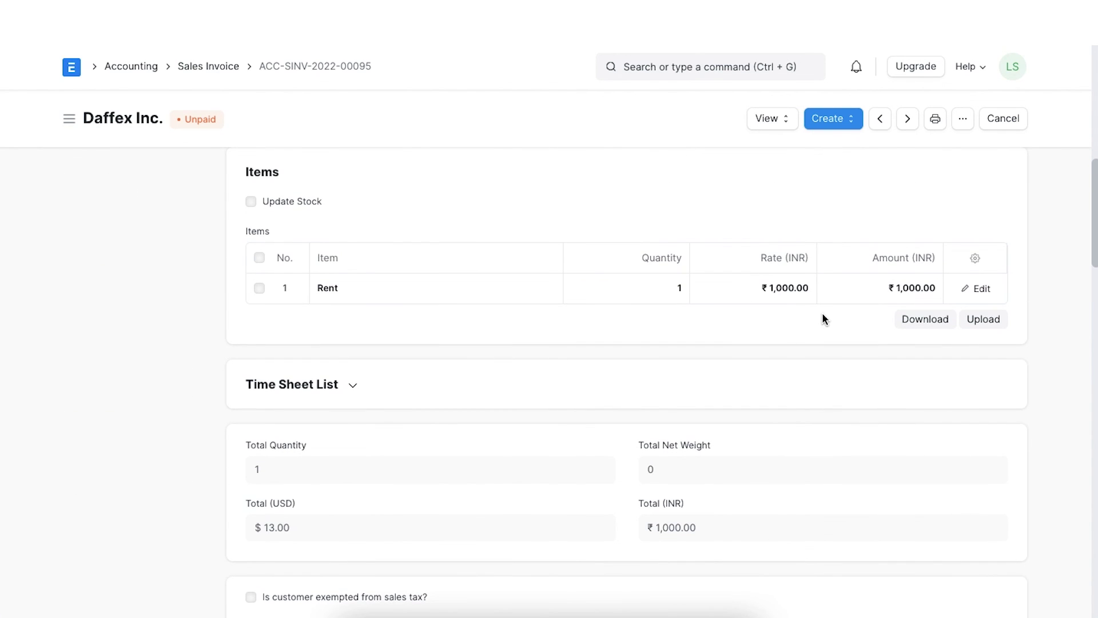